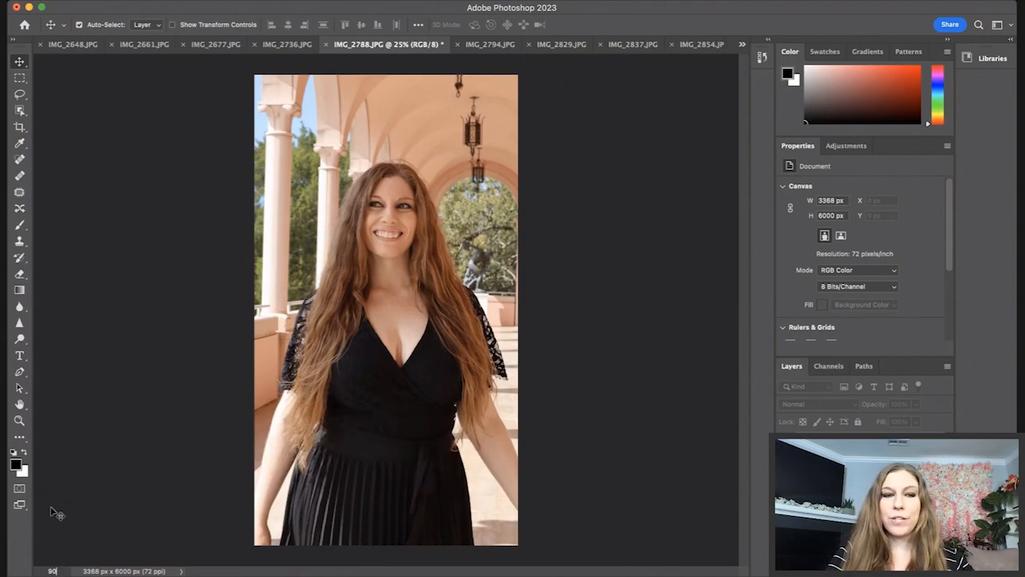
# - Soften the shadows under both eyes with the Clone Stamp at 28% opacity, sampling from the nearby cheek skin
pyautogui.press('Return')
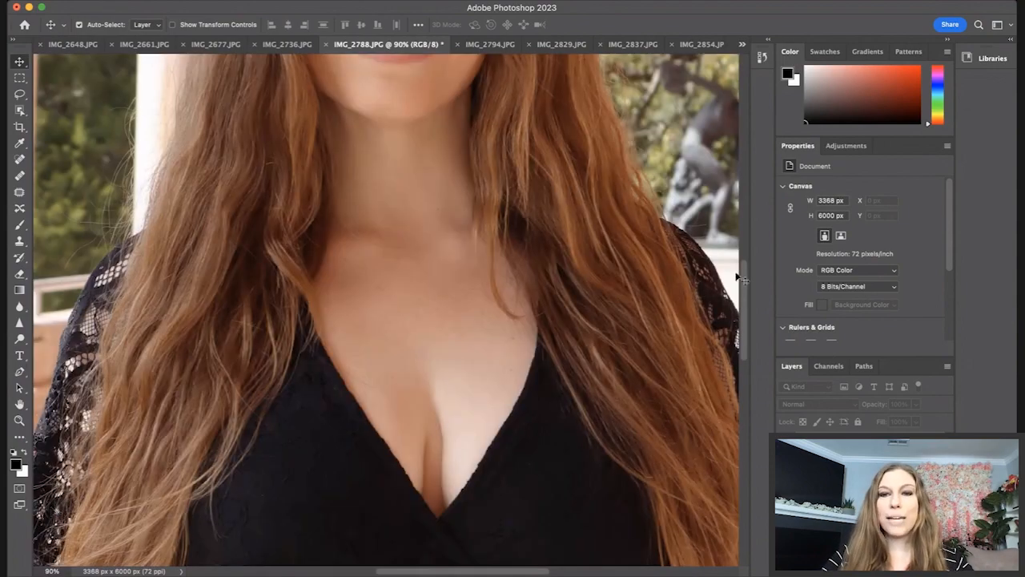
pyautogui.scroll(10, 744, 276)
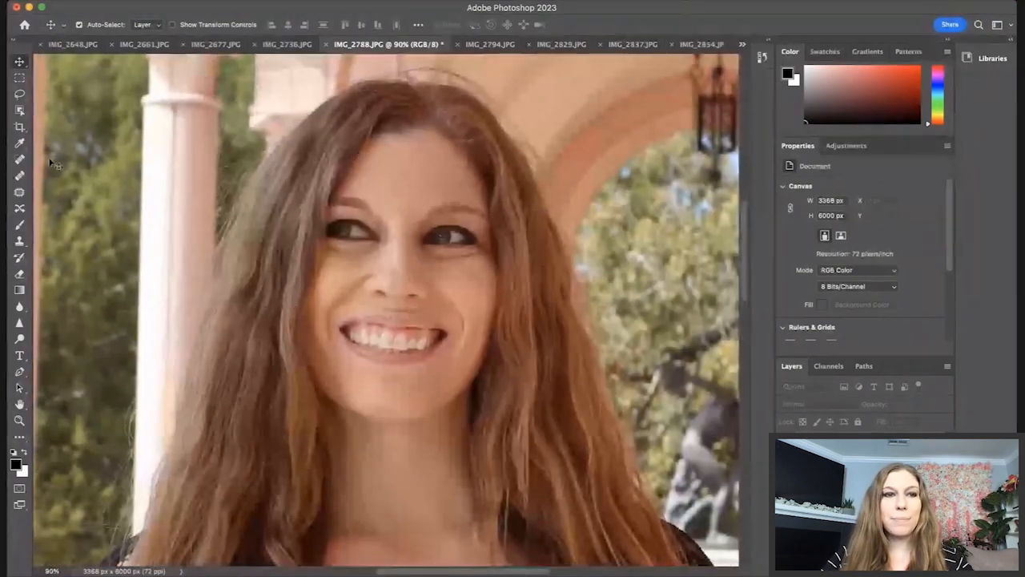
pyautogui.click(19, 241)
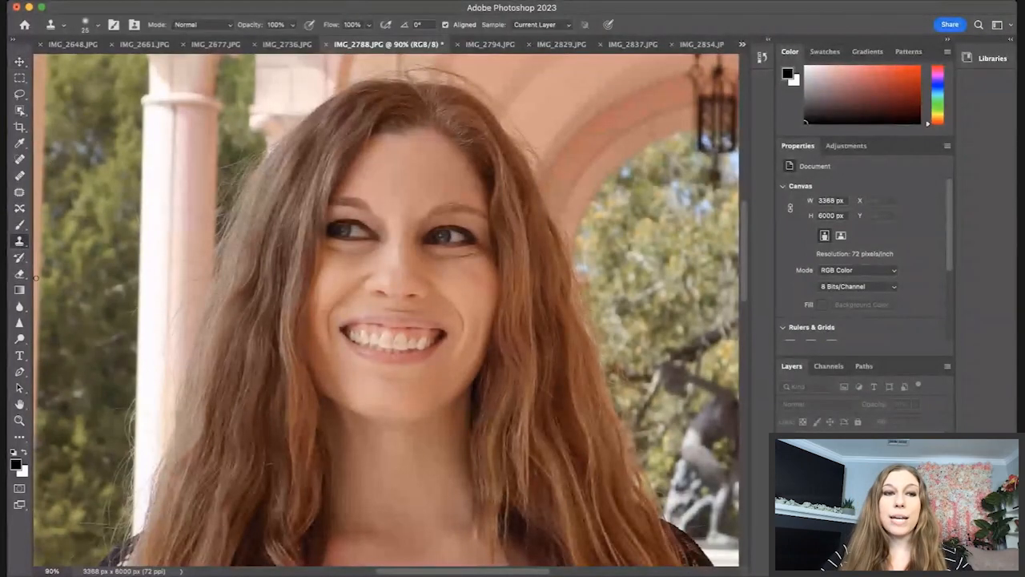
pyautogui.click(284, 24)
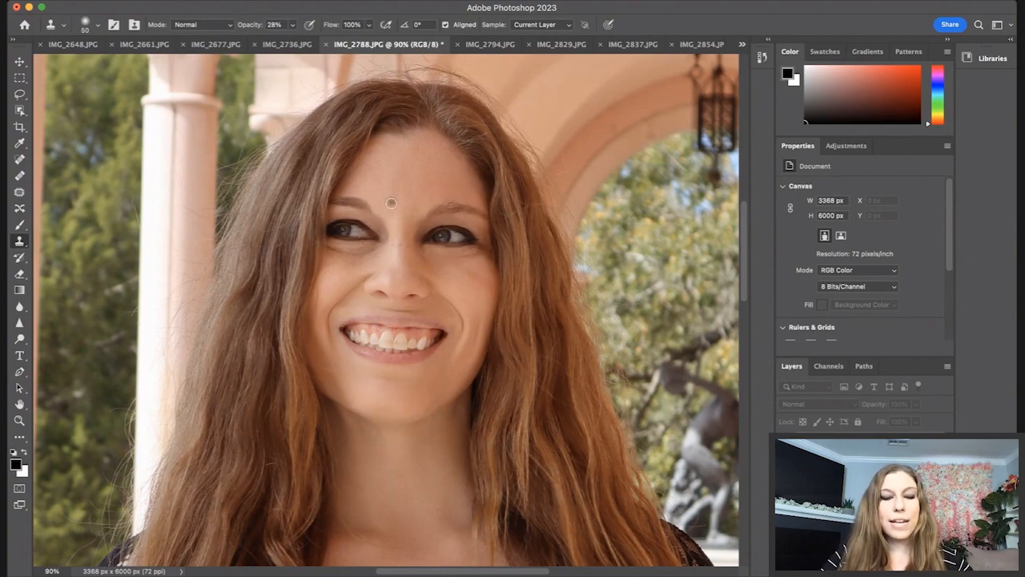
pyautogui.moveTo(364, 266)
pyautogui.mouseDown()
pyautogui.moveTo(381, 247)
pyautogui.moveTo(331, 245)
pyautogui.moveTo(363, 253)
pyautogui.moveTo(379, 242)
pyautogui.moveTo(384, 274)
pyautogui.moveTo(359, 264)
pyautogui.mouseUp()
pyautogui.keyDown('alt'); pyautogui.click(332, 285); pyautogui.keyUp('alt')
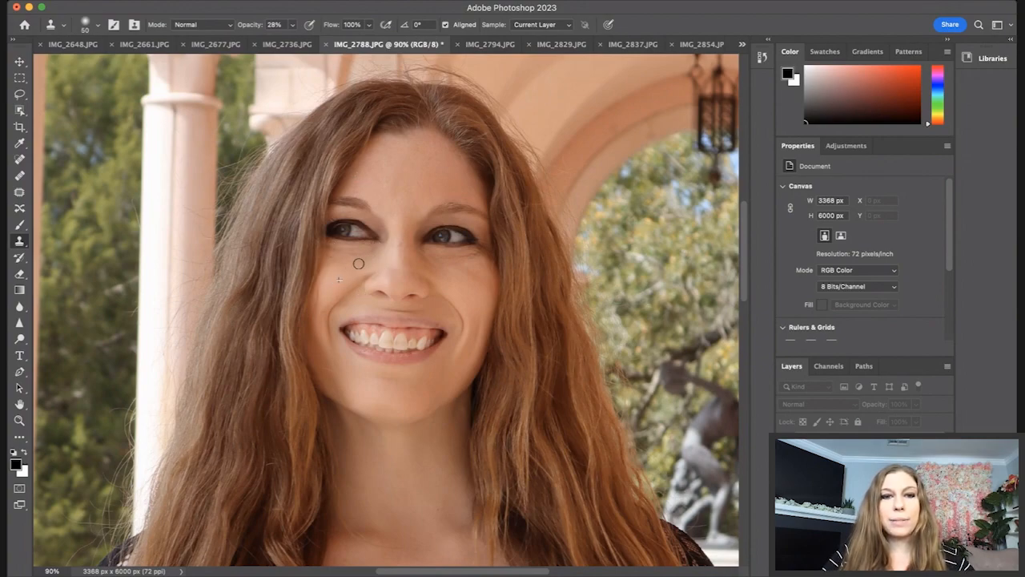
pyautogui.moveTo(428, 259); pyautogui.dragTo(431, 269)
pyautogui.keyDown('alt'); pyautogui.click(475, 306); pyautogui.keyUp('alt')
pyautogui.click(451, 272)
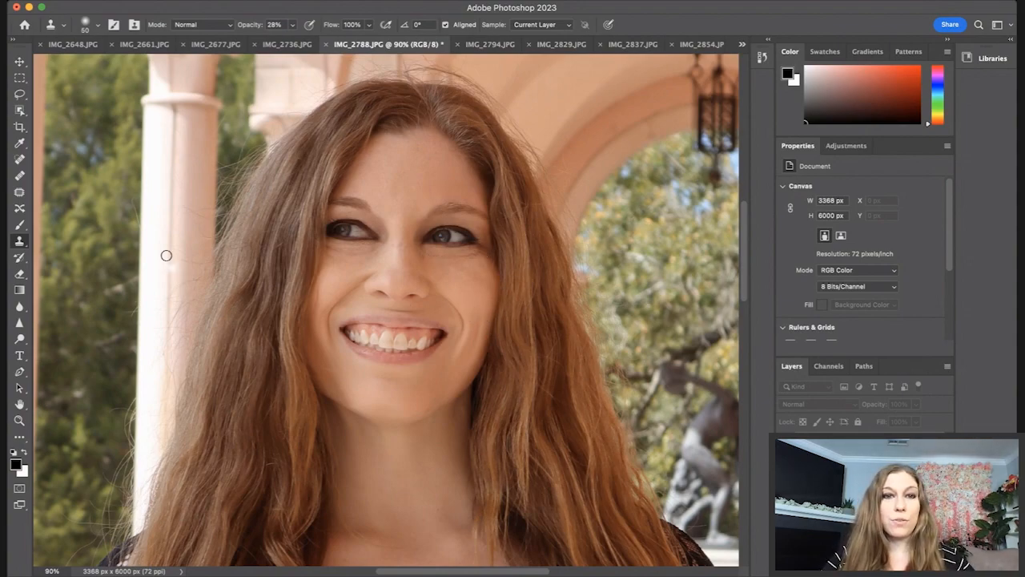
# - Remove the small blemish beside the nose with a small content-aware Spot Healing Brush
pyautogui.click(20, 160)
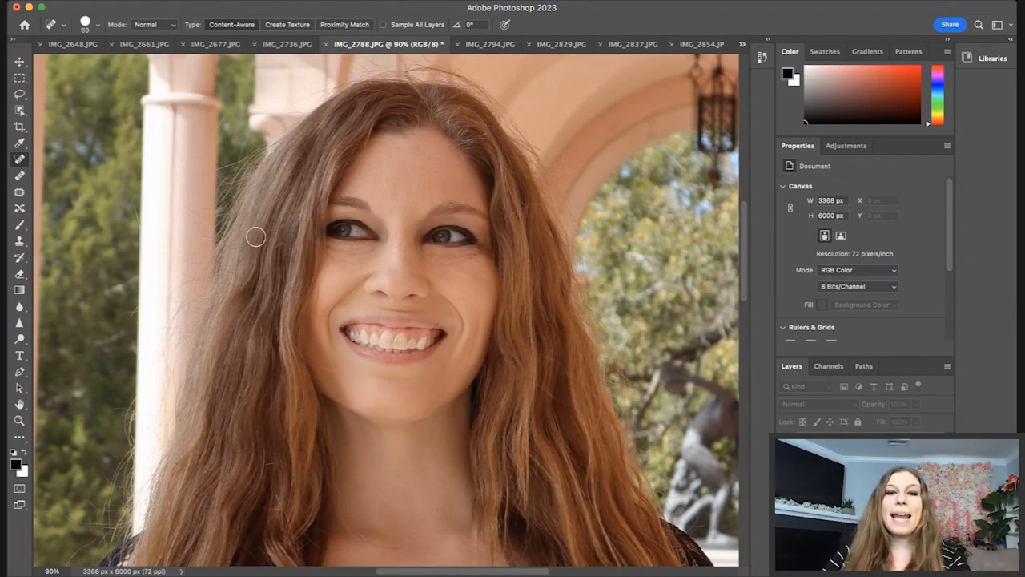
pyautogui.hscroll(-2, 400, 224)
pyautogui.press('[')
pyautogui.press('[')
pyautogui.press('[')
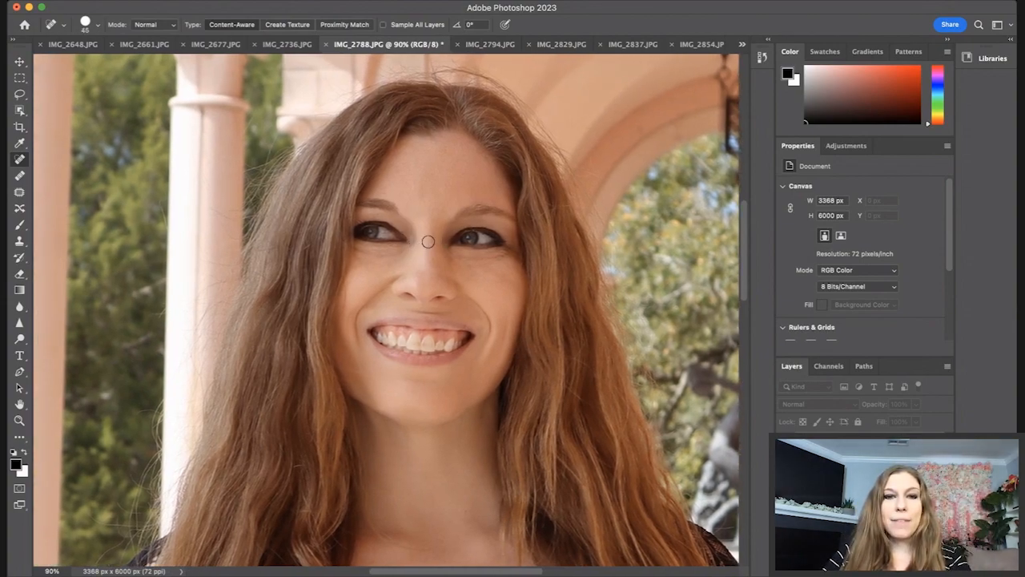
pyautogui.click(457, 275)
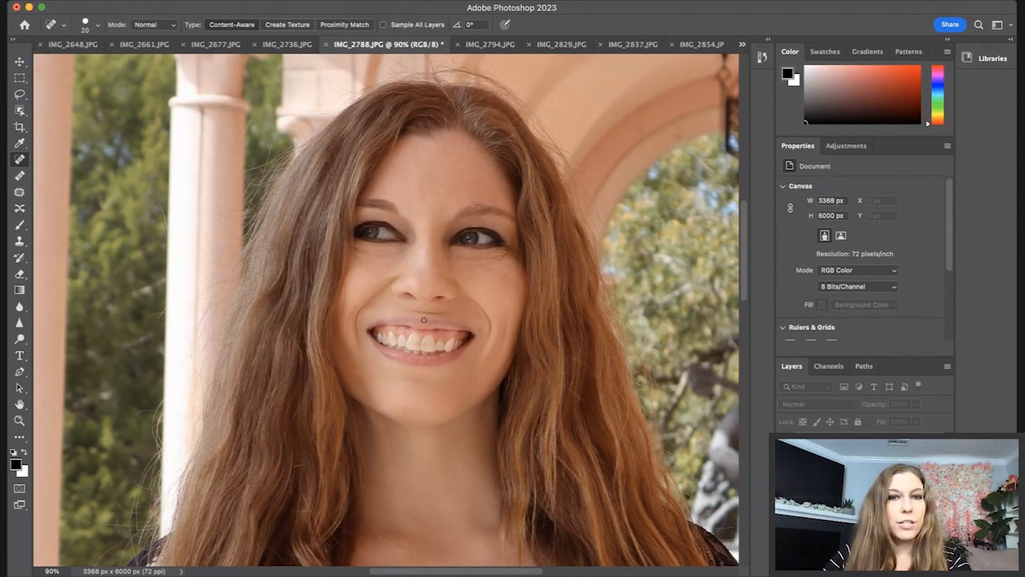
# - Brighten the whites of the eyes with the Dodge tool, using the Midtones range and 50% exposure with a small brush
pyautogui.press('s')
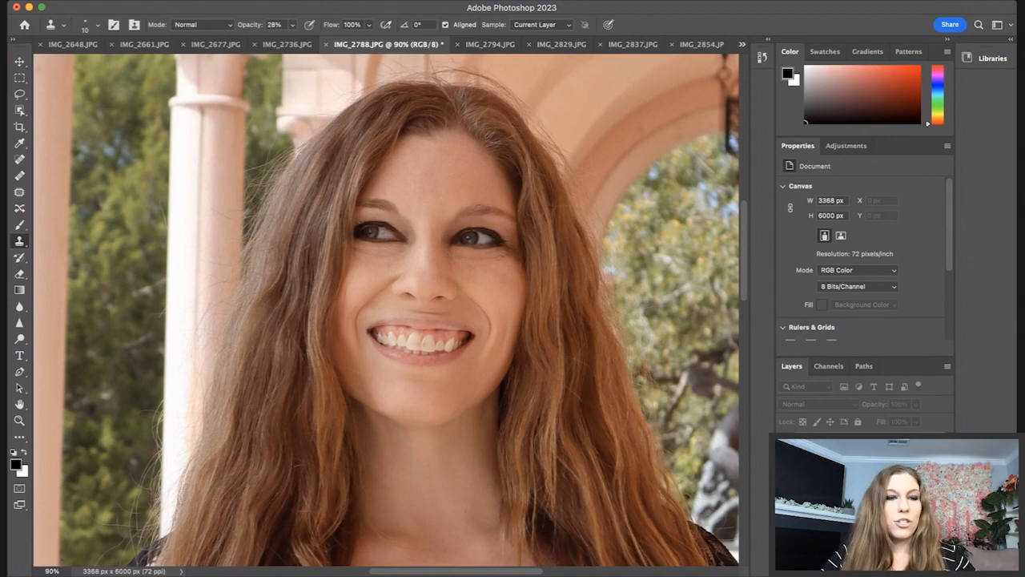
pyautogui.click(56, 571)
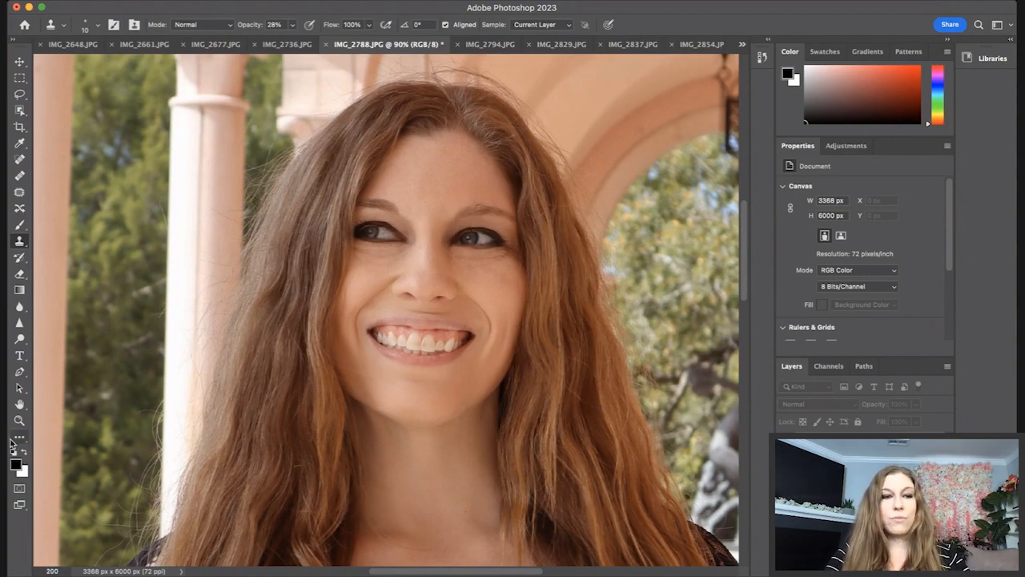
pyautogui.press('Return')
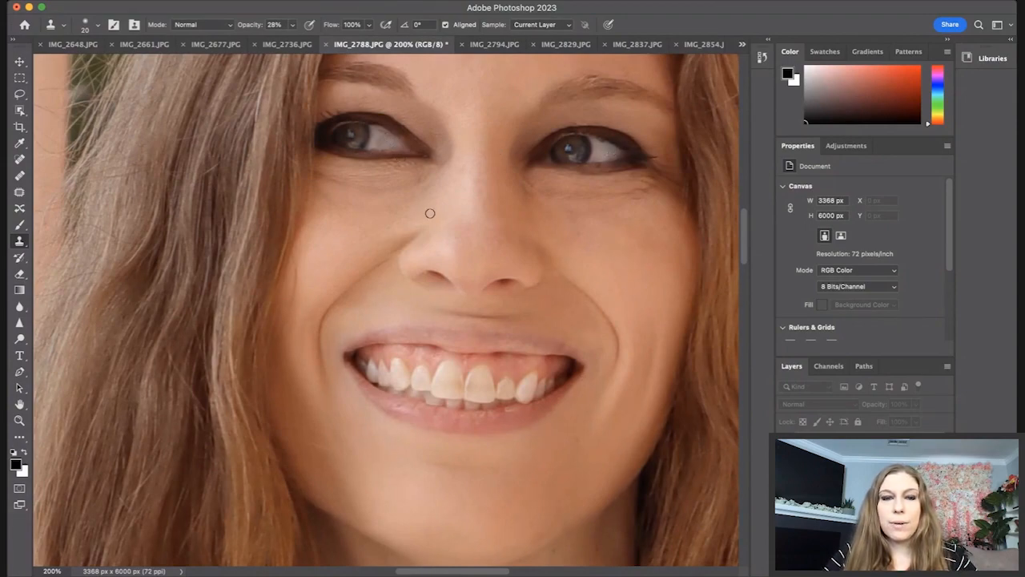
pyautogui.click(20, 158)
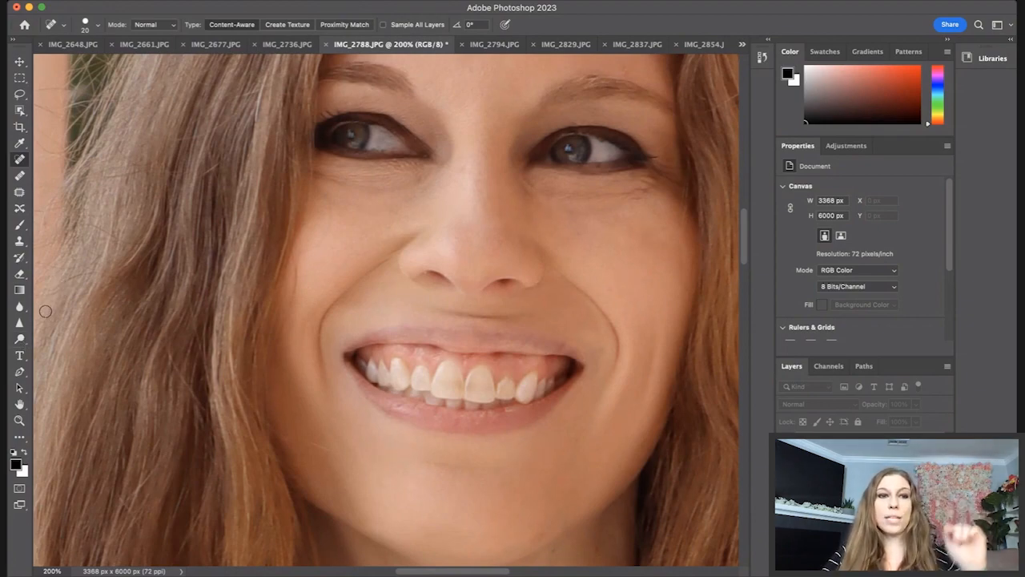
pyautogui.click(21, 341)
pyautogui.press('[')
pyautogui.press('[')
pyautogui.press('[')
pyautogui.press('[')
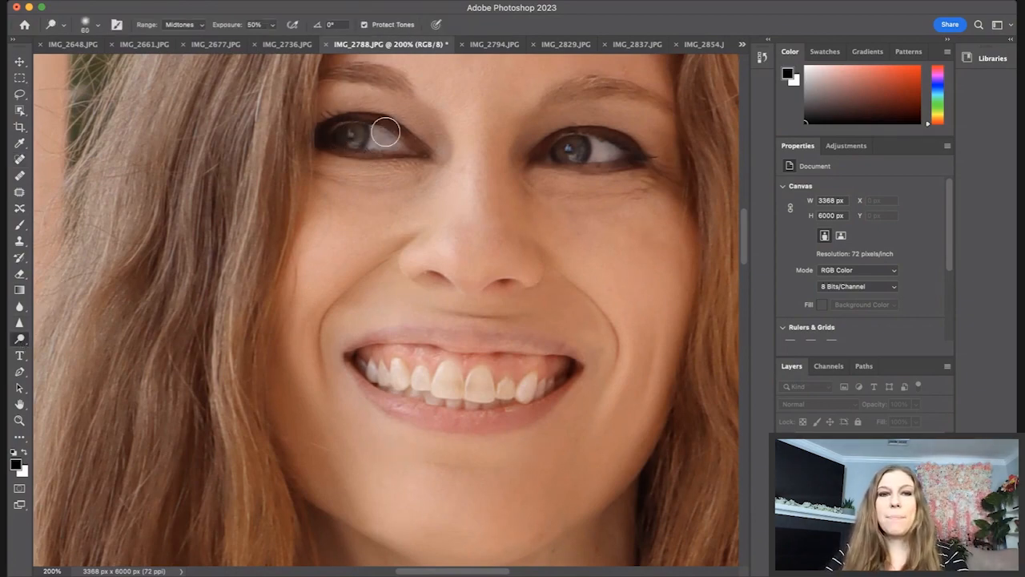
pyautogui.moveTo(641, 141); pyautogui.dragTo(602, 151)
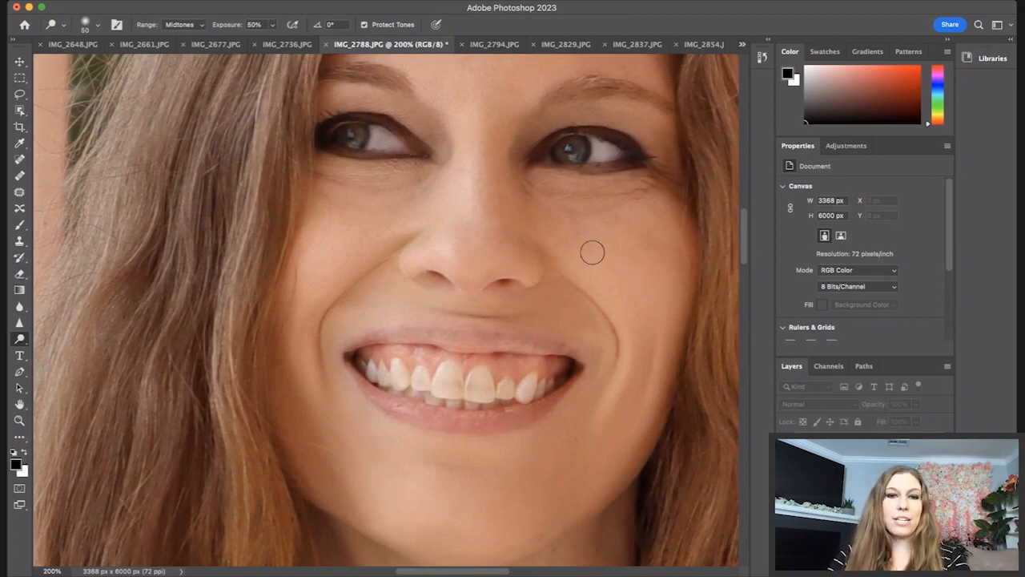
# - Heal the marks on the lower lip and the chin with a 20 px Spot Healing Brush
pyautogui.click(21, 160)
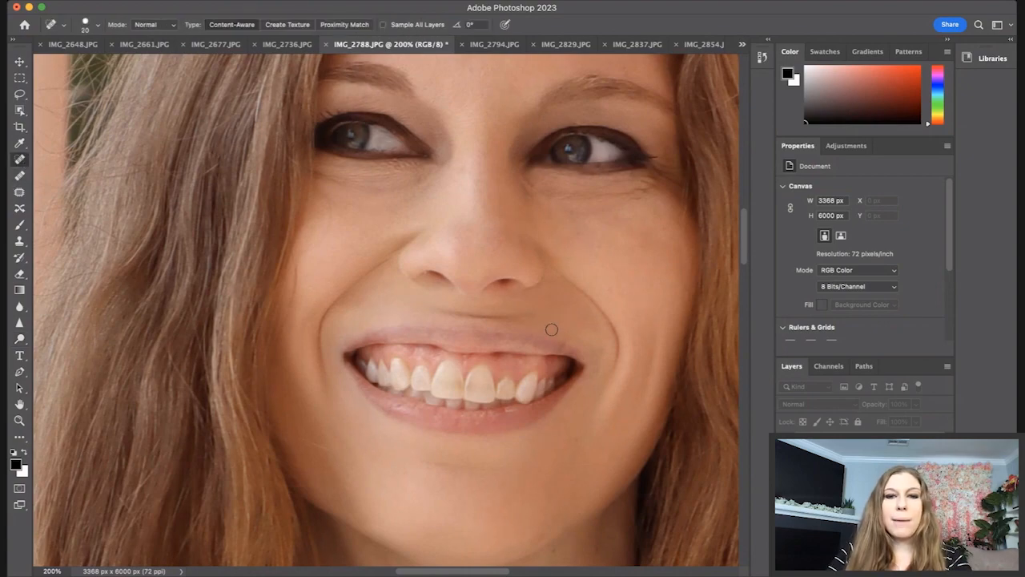
pyautogui.moveTo(453, 421); pyautogui.dragTo(484, 414)
pyautogui.click(495, 416)
pyautogui.click(544, 531)
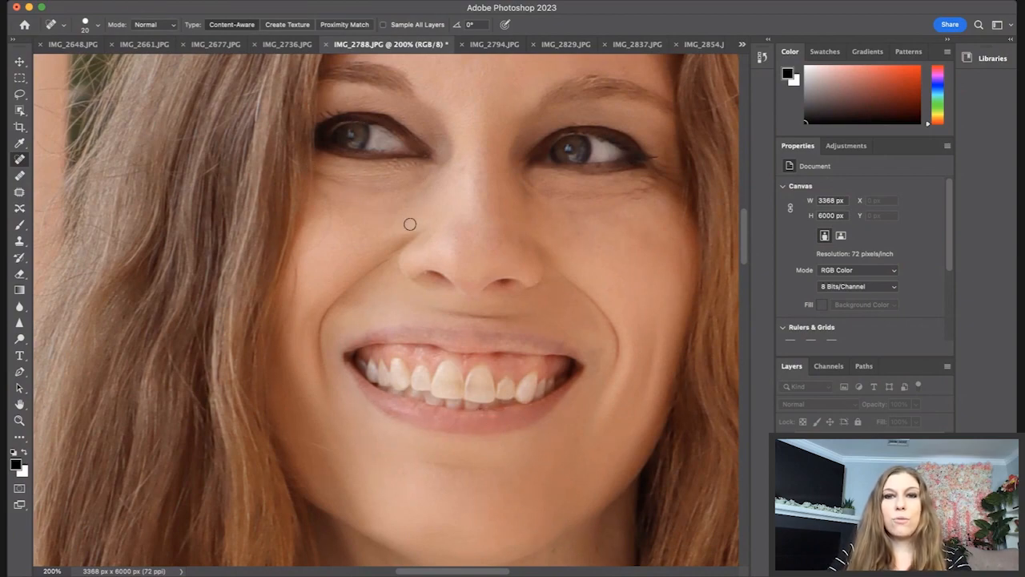
# - Remove the small spots on the chest skin with the Spot Healing Brush at 35 px
pyautogui.moveTo(744, 244); pyautogui.dragTo(737, 301)
pyautogui.press(']')
pyautogui.click(662, 418)
pyautogui.click(614, 433)
pyautogui.hscroll(5, 459, 565)
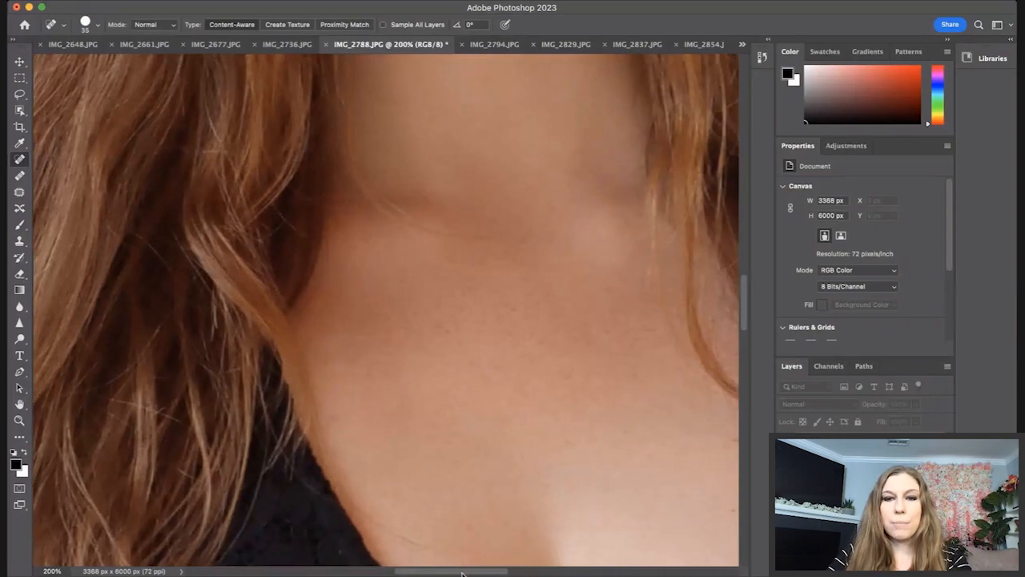
pyautogui.click(584, 435)
pyautogui.click(519, 431)
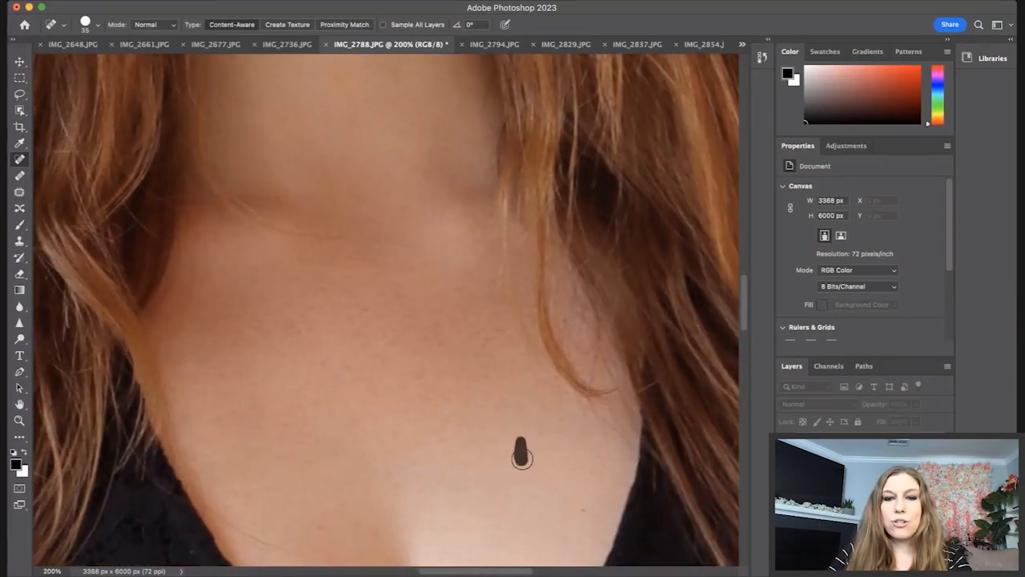
pyautogui.click(494, 374)
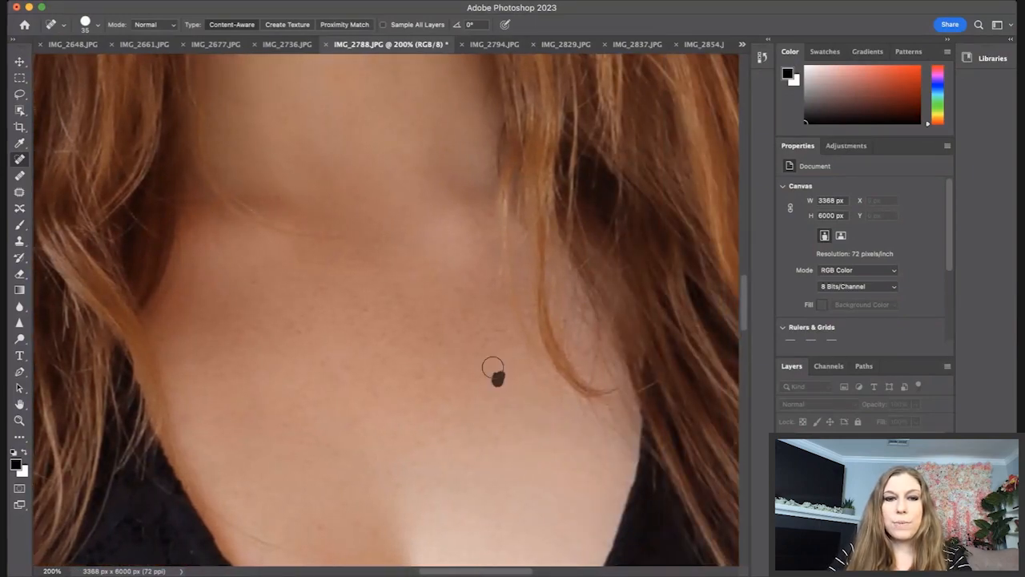
# - Smooth the skin in the centre and right side of the chest with a 125 px Clone Stamp at 28% opacity, resampling nearby skin
pyautogui.click(20, 243)
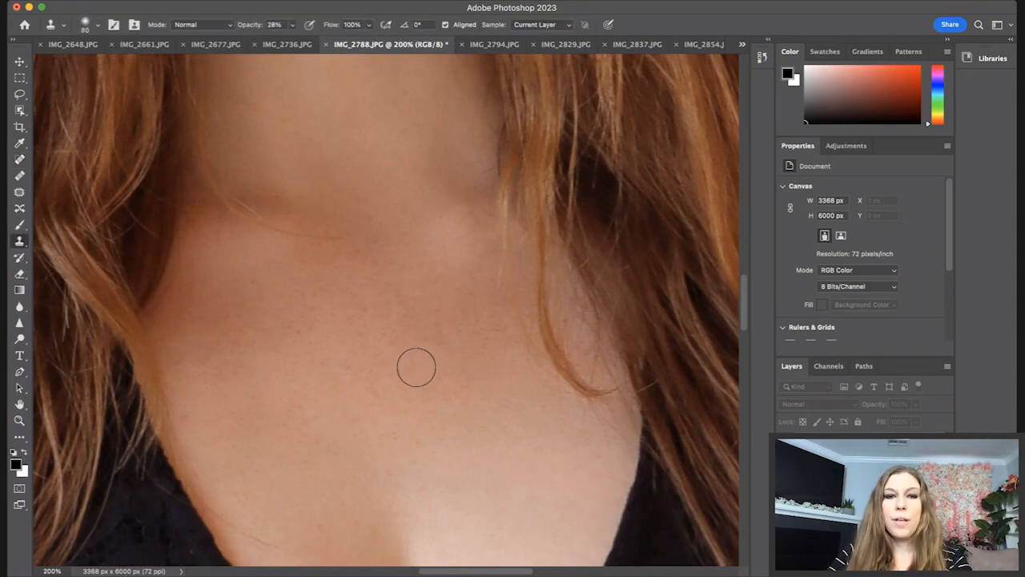
pyautogui.press(']')
pyautogui.press(']')
pyautogui.press(']')
pyautogui.press(']')
pyautogui.press(']')
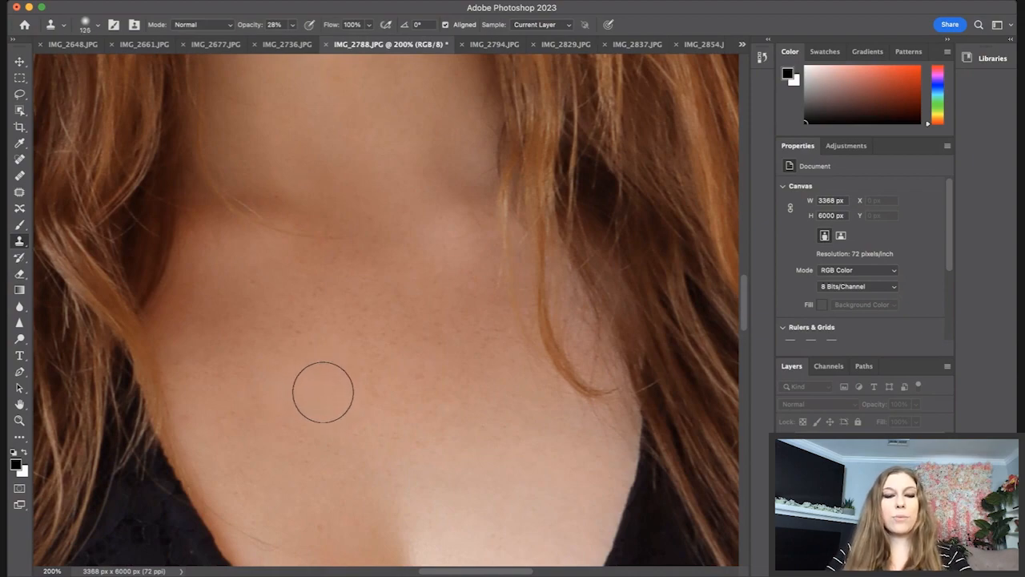
pyautogui.keyDown('alt'); pyautogui.click(318, 395); pyautogui.keyUp('alt')
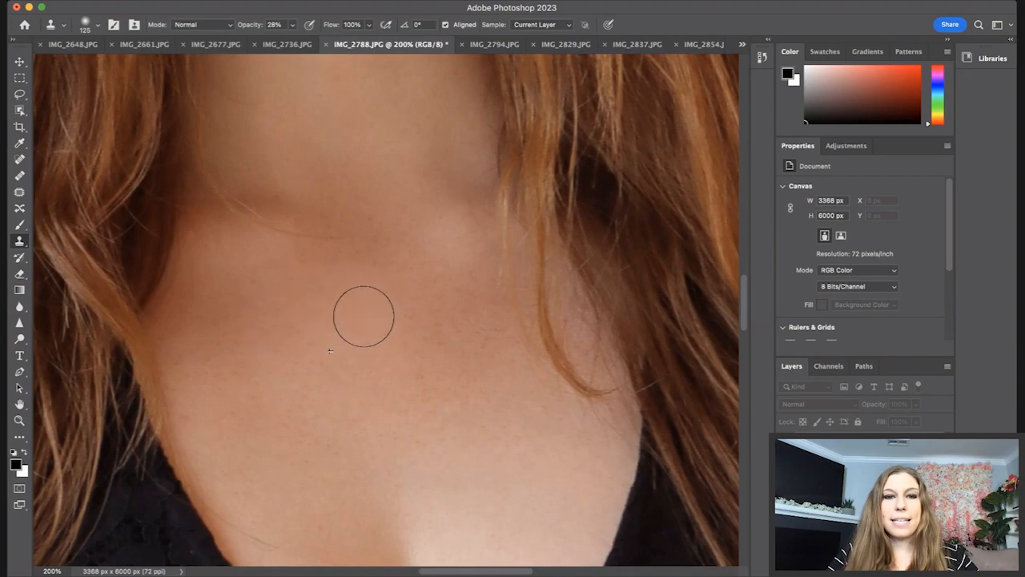
pyautogui.moveTo(486, 306); pyautogui.dragTo(454, 356)
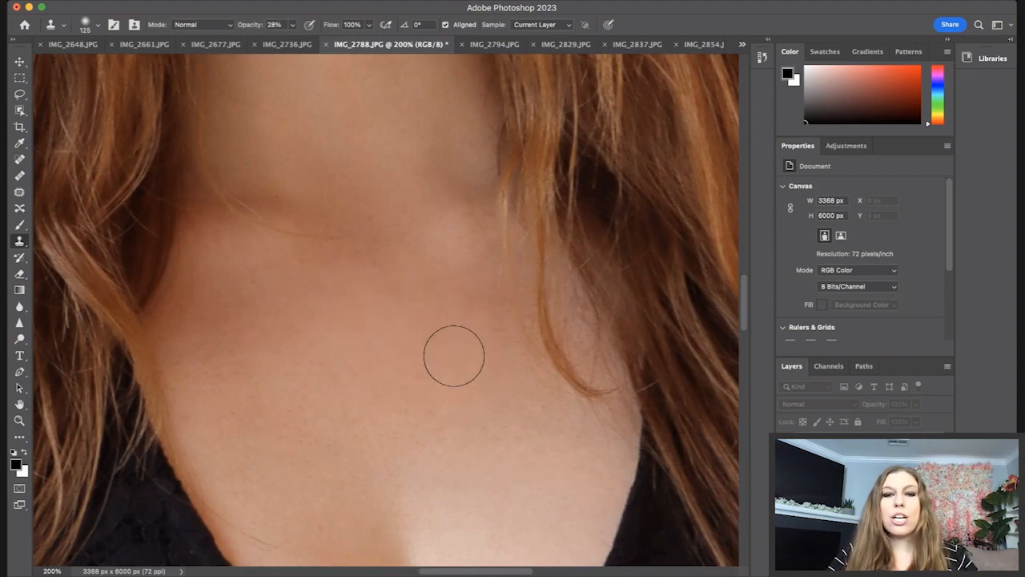
pyautogui.keyDown('alt'); pyautogui.click(487, 495); pyautogui.keyUp('alt')
pyautogui.moveTo(528, 445)
pyautogui.mouseDown()
pyautogui.moveTo(449, 445)
pyautogui.moveTo(479, 405)
pyautogui.moveTo(525, 442)
pyautogui.moveTo(520, 406)
pyautogui.moveTo(506, 414)
pyautogui.moveTo(487, 389)
pyautogui.mouseUp()
pyautogui.keyDown('alt'); pyautogui.click(493, 445); pyautogui.keyUp('alt')
pyautogui.moveTo(431, 409)
pyautogui.mouseDown()
pyautogui.moveTo(412, 393)
pyautogui.moveTo(432, 358)
pyautogui.moveTo(488, 358)
pyautogui.mouseUp()
pyautogui.keyDown('alt'); pyautogui.click(491, 426); pyautogui.keyUp('alt')
pyautogui.moveTo(434, 294); pyautogui.dragTo(475, 366)
pyautogui.keyDown('alt'); pyautogui.click(403, 334); pyautogui.keyUp('alt')
pyautogui.moveTo(455, 283)
pyautogui.mouseDown()
pyautogui.moveTo(469, 274)
pyautogui.moveTo(506, 376)
pyautogui.mouseUp()
# - Even out the skin below the collarbones and across the left side of the chest with the same Clone Stamp brush
pyautogui.keyDown('alt'); pyautogui.click(368, 353); pyautogui.keyUp('alt')
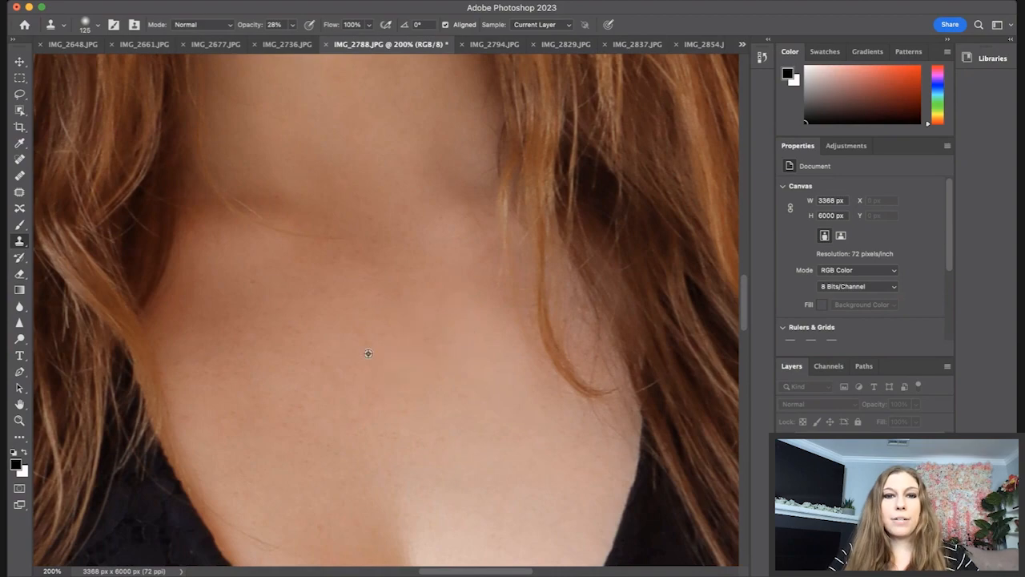
pyautogui.keyDown('alt'); pyautogui.click(431, 317); pyautogui.keyUp('alt')
pyautogui.moveTo(460, 246)
pyautogui.mouseDown()
pyautogui.moveTo(465, 235)
pyautogui.moveTo(483, 347)
pyautogui.mouseUp()
pyautogui.keyDown('alt'); pyautogui.click(469, 333); pyautogui.keyUp('alt')
pyautogui.moveTo(391, 274)
pyautogui.mouseDown()
pyautogui.moveTo(356, 298)
pyautogui.moveTo(366, 286)
pyautogui.moveTo(302, 256)
pyautogui.mouseUp()
pyautogui.keyDown('alt'); pyautogui.click(485, 392); pyautogui.keyUp('alt')
pyautogui.moveTo(427, 351)
pyautogui.mouseDown()
pyautogui.moveTo(386, 340)
pyautogui.moveTo(293, 300)
pyautogui.moveTo(295, 321)
pyautogui.moveTo(244, 319)
pyautogui.moveTo(214, 305)
pyautogui.moveTo(200, 341)
pyautogui.mouseUp()
pyautogui.keyDown('alt'); pyautogui.click(427, 308); pyautogui.keyUp('alt')
pyautogui.moveTo(281, 313)
pyautogui.mouseDown()
pyautogui.moveTo(300, 362)
pyautogui.moveTo(335, 400)
pyautogui.moveTo(323, 385)
pyautogui.moveTo(317, 455)
pyautogui.moveTo(354, 451)
pyautogui.mouseUp()
pyautogui.keyDown('alt'); pyautogui.click(375, 299); pyautogui.keyUp('alt')
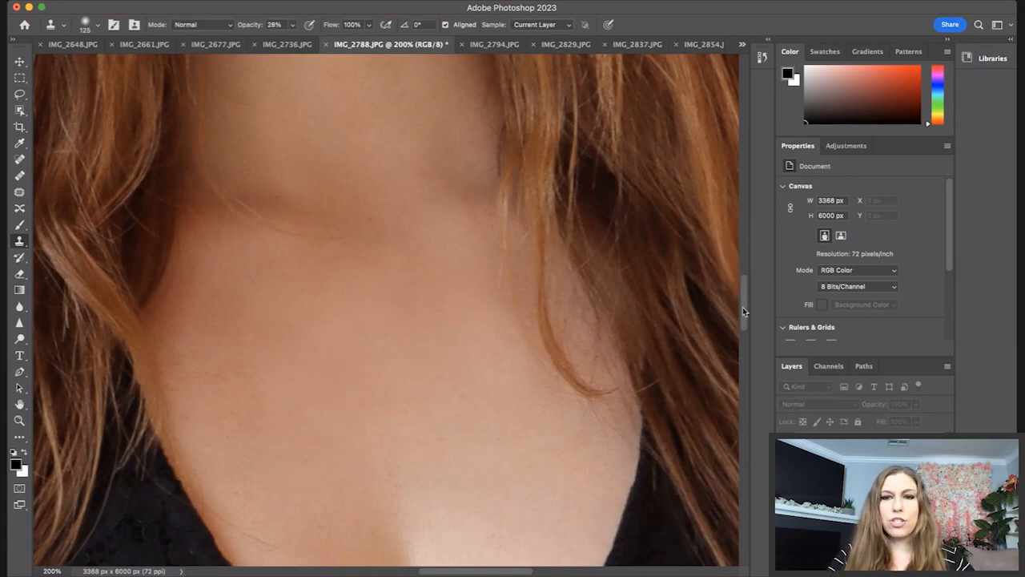
pyautogui.keyDown('alt'); pyautogui.click(416, 345); pyautogui.keyUp('alt')
pyautogui.moveTo(387, 219)
pyautogui.mouseDown()
pyautogui.moveTo(296, 195)
pyautogui.moveTo(427, 189)
pyautogui.moveTo(276, 195)
pyautogui.moveTo(431, 180)
pyautogui.moveTo(437, 215)
pyautogui.mouseUp()
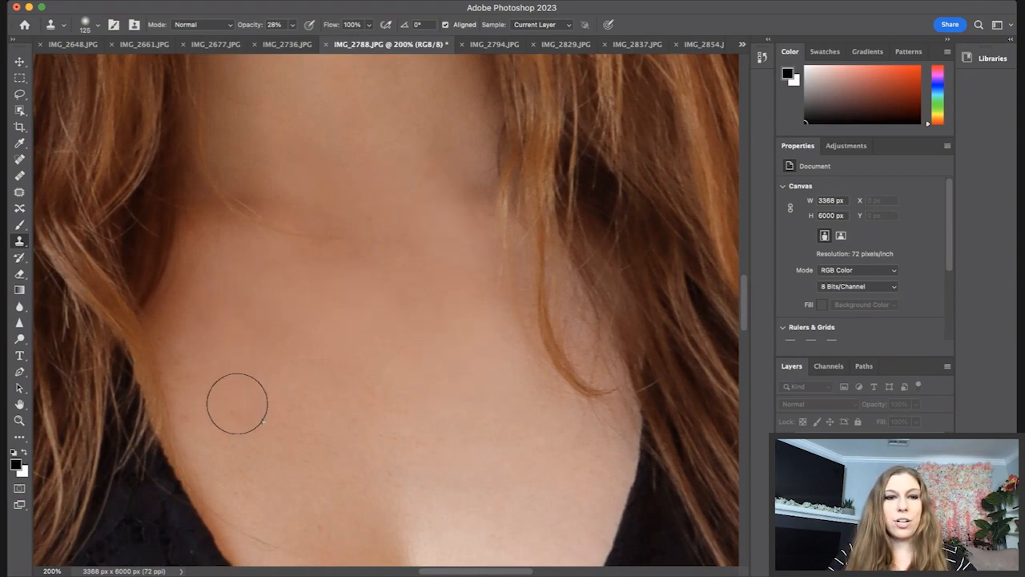
pyautogui.keyDown('alt'); pyautogui.click(294, 379); pyautogui.keyUp('alt')
pyautogui.moveTo(269, 376)
pyautogui.mouseDown()
pyautogui.moveTo(215, 400)
pyautogui.moveTo(224, 430)
pyautogui.moveTo(328, 385)
pyautogui.mouseUp()
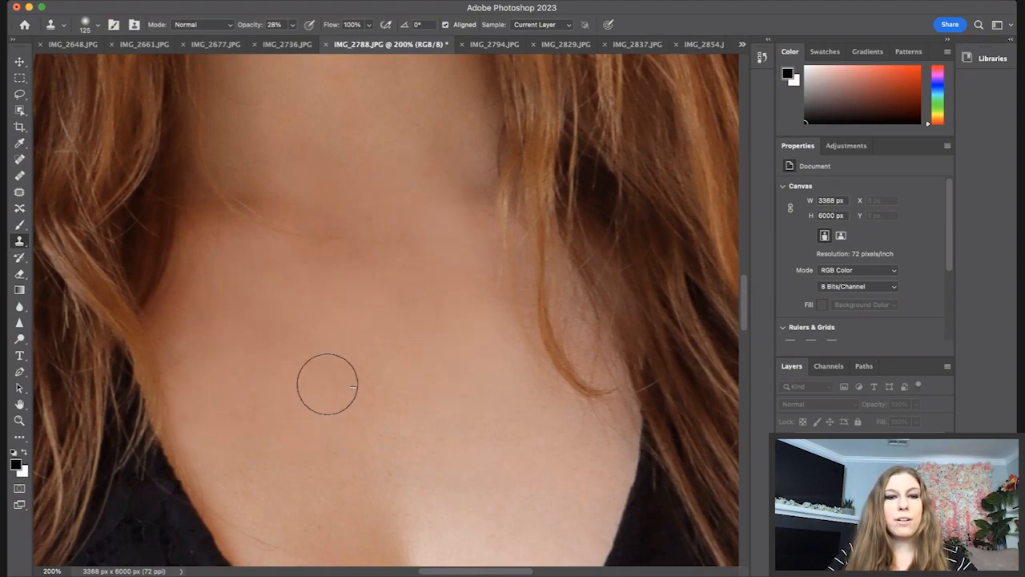
# - Check the whole retouched portrait at 25% zoom
pyautogui.moveTo(748, 311); pyautogui.dragTo(737, 430)
pyautogui.moveTo(62, 571); pyautogui.dragTo(42, 570)
pyautogui.write('2')
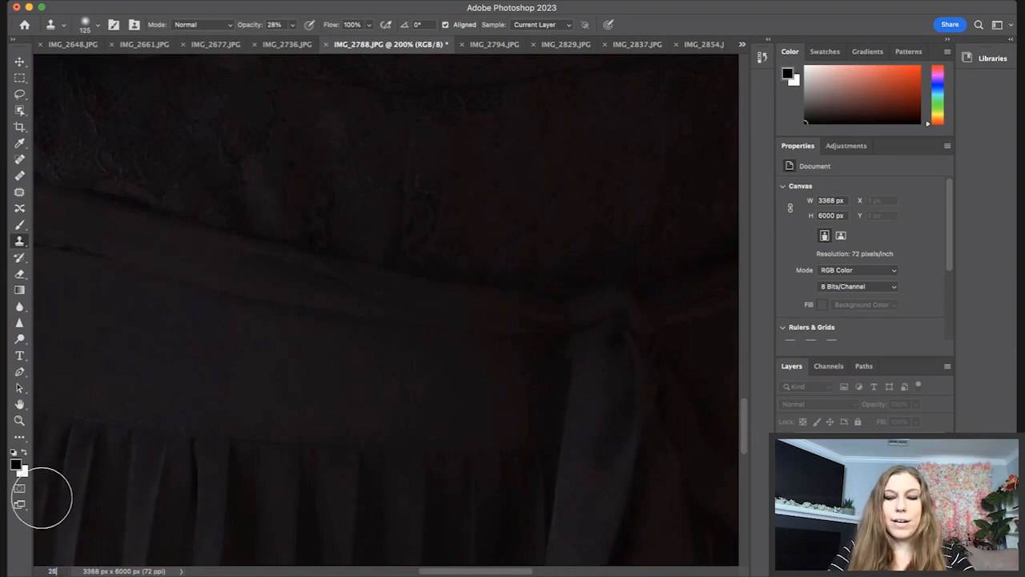
pyautogui.write('5')
pyautogui.press('Return')
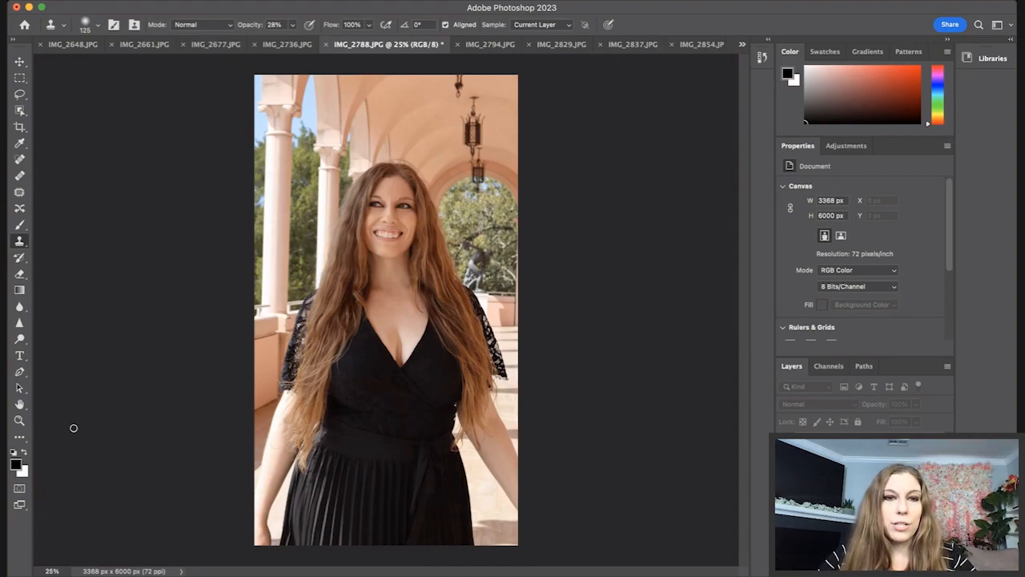
# - Remove the flyaway hairs above and beside the head with the Spot Healing Brush at 60 px
pyautogui.click(58, 571)
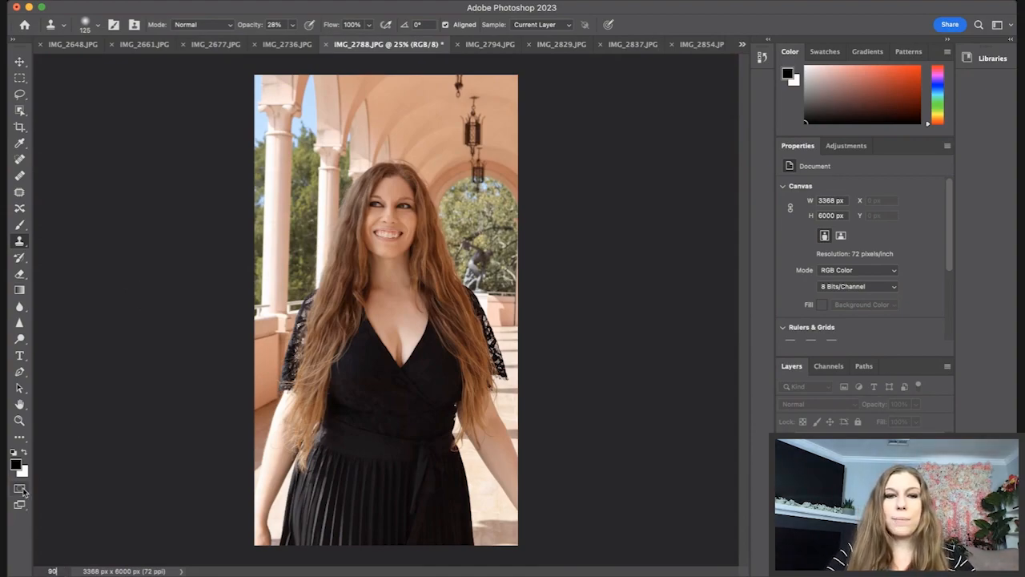
pyautogui.press('Return')
pyautogui.moveTo(741, 319); pyautogui.dragTo(741, 243)
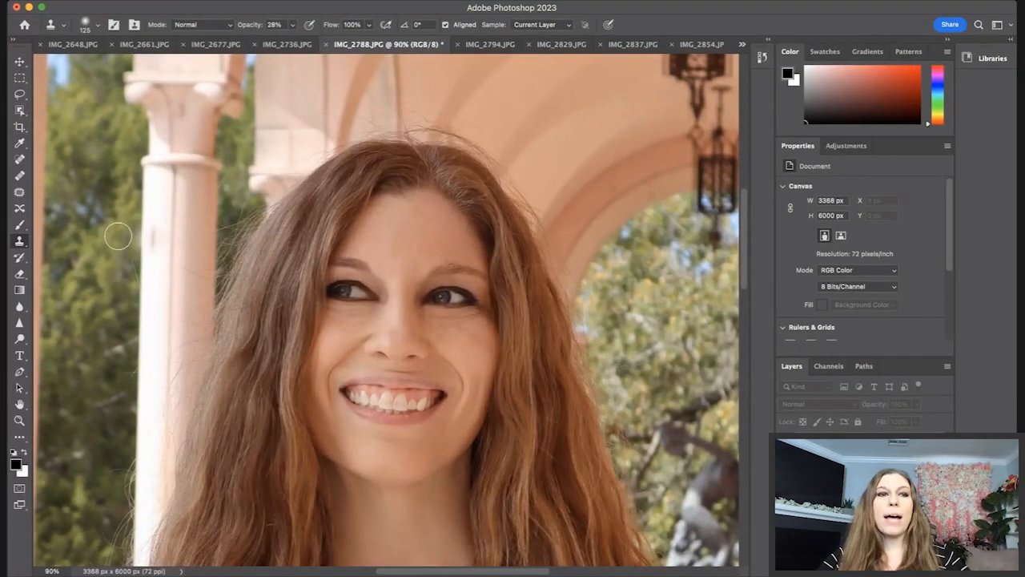
pyautogui.click(20, 159)
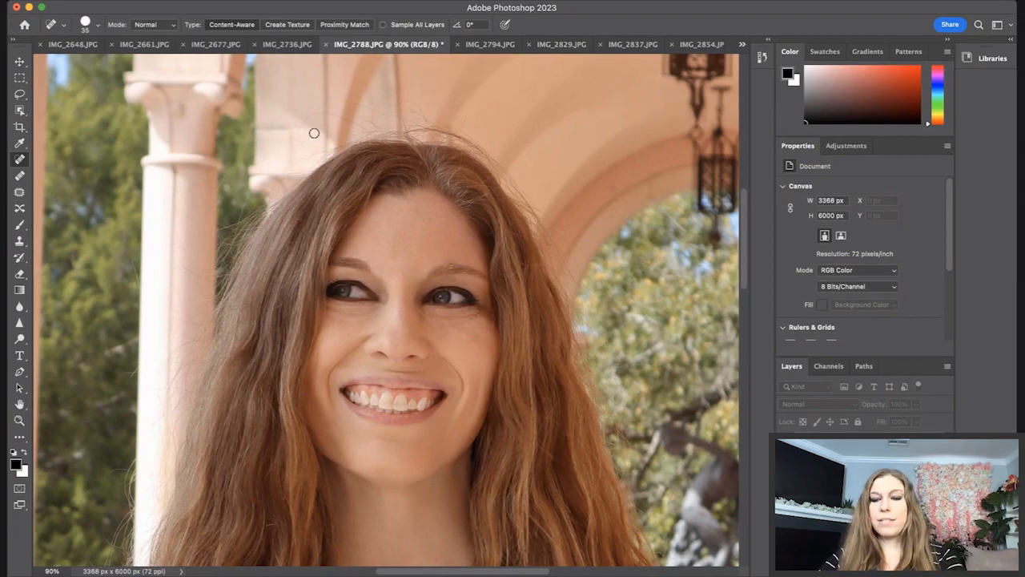
pyautogui.press(']')
pyautogui.press(']')
pyautogui.press(']')
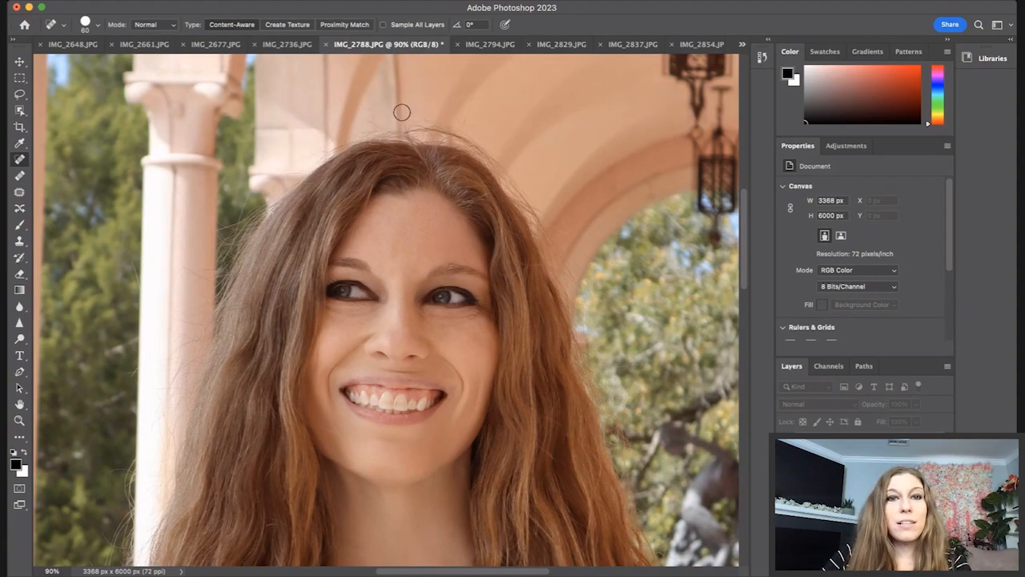
pyautogui.moveTo(375, 116); pyautogui.dragTo(394, 116)
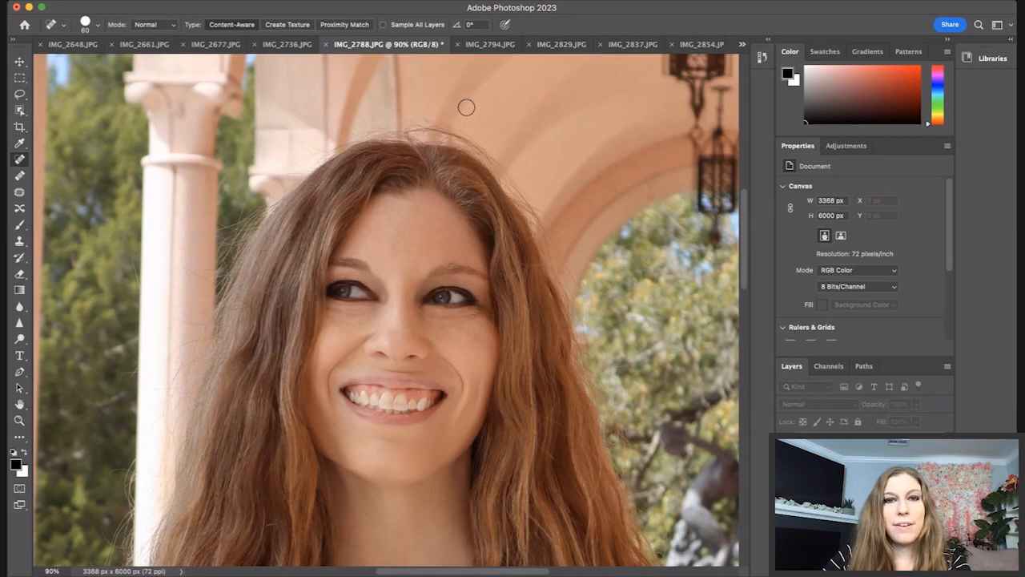
pyautogui.moveTo(411, 134)
pyautogui.mouseDown()
pyautogui.moveTo(477, 144)
pyautogui.moveTo(554, 253)
pyautogui.mouseUp()
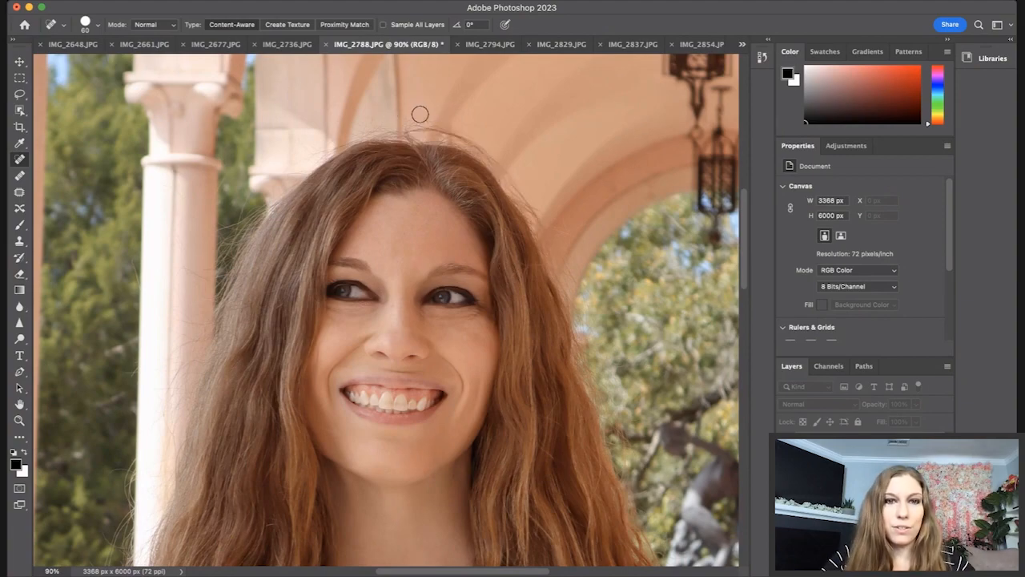
# - Cover the remaining flyaways along the crown with a 125 px Clone Stamp at 28% opacity, sampling the archway behind the head
pyautogui.click(20, 240)
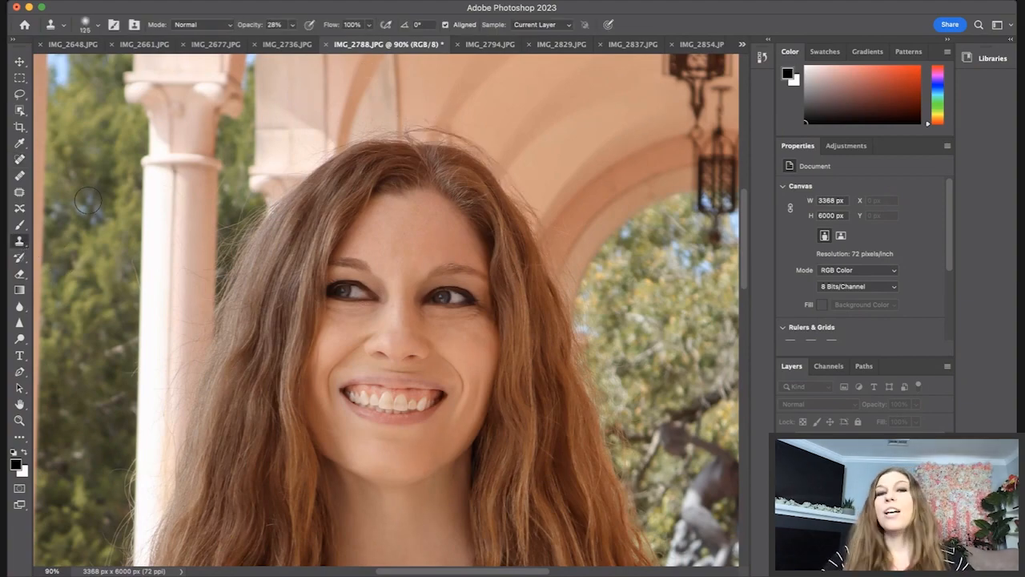
pyautogui.keyDown('alt'); pyautogui.click(447, 102); pyautogui.keyUp('alt')
pyautogui.moveTo(435, 126)
pyautogui.mouseDown()
pyautogui.moveTo(442, 133)
pyautogui.moveTo(419, 119)
pyautogui.moveTo(476, 135)
pyautogui.moveTo(512, 168)
pyautogui.moveTo(406, 114)
pyautogui.mouseUp()
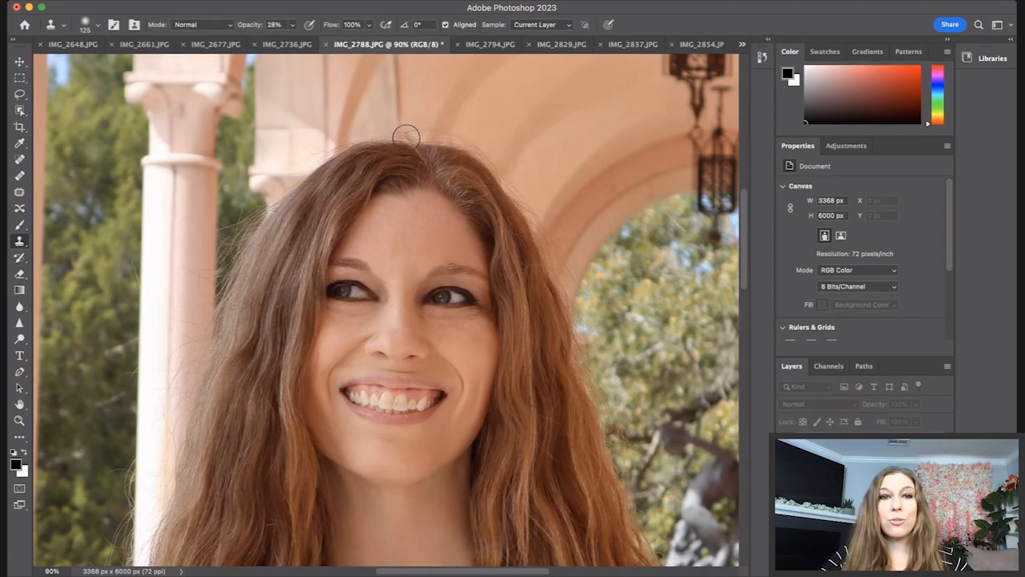
pyautogui.moveTo(400, 126)
pyautogui.mouseDown()
pyautogui.moveTo(369, 133)
pyautogui.moveTo(442, 127)
pyautogui.moveTo(409, 125)
pyautogui.moveTo(498, 149)
pyautogui.mouseUp()
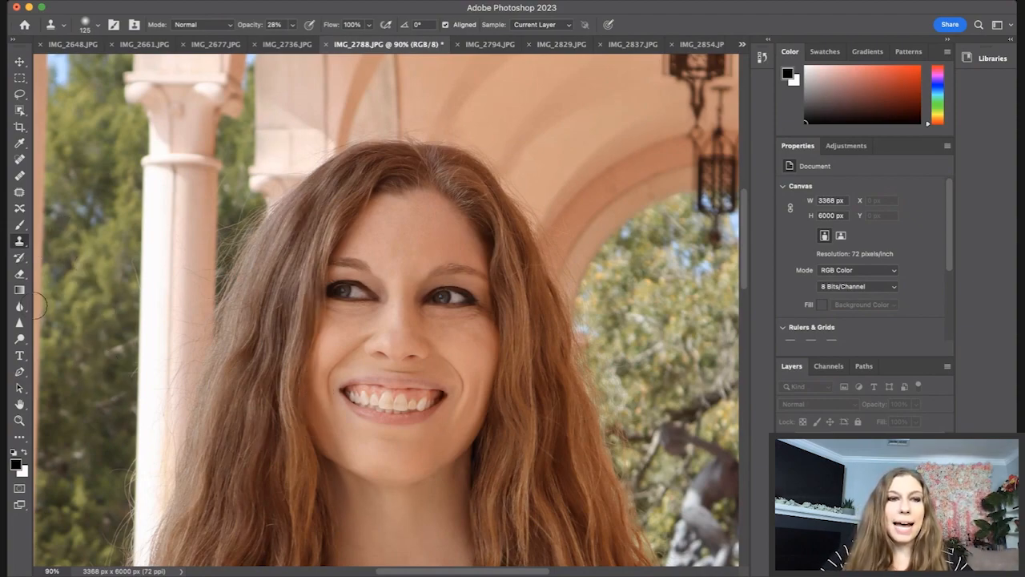
# - Brighten the eyes with the Dodge tool on Midtones at 50% exposure, reducing the brush to 15 px
pyautogui.click(19, 338)
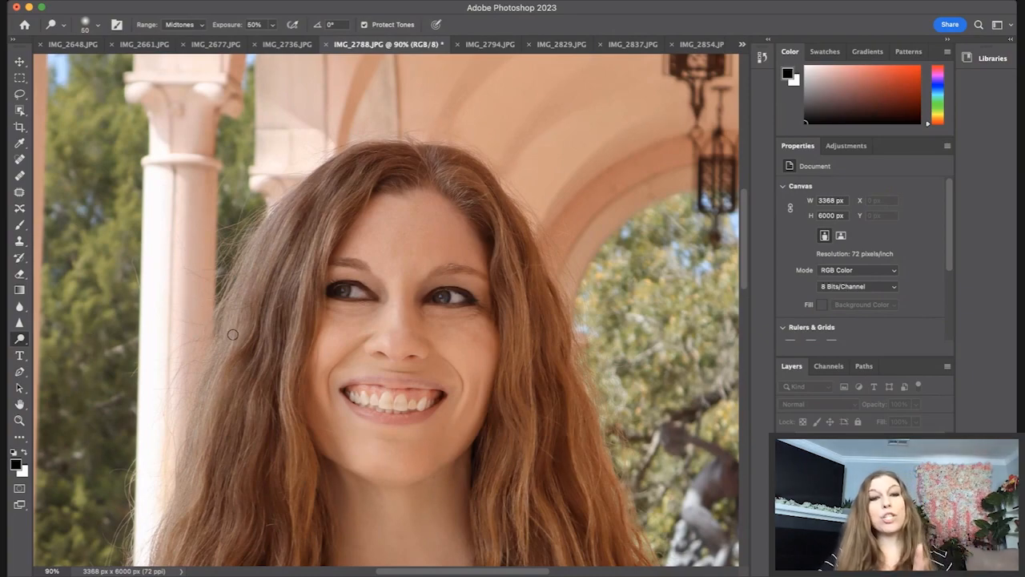
pyautogui.click(342, 299)
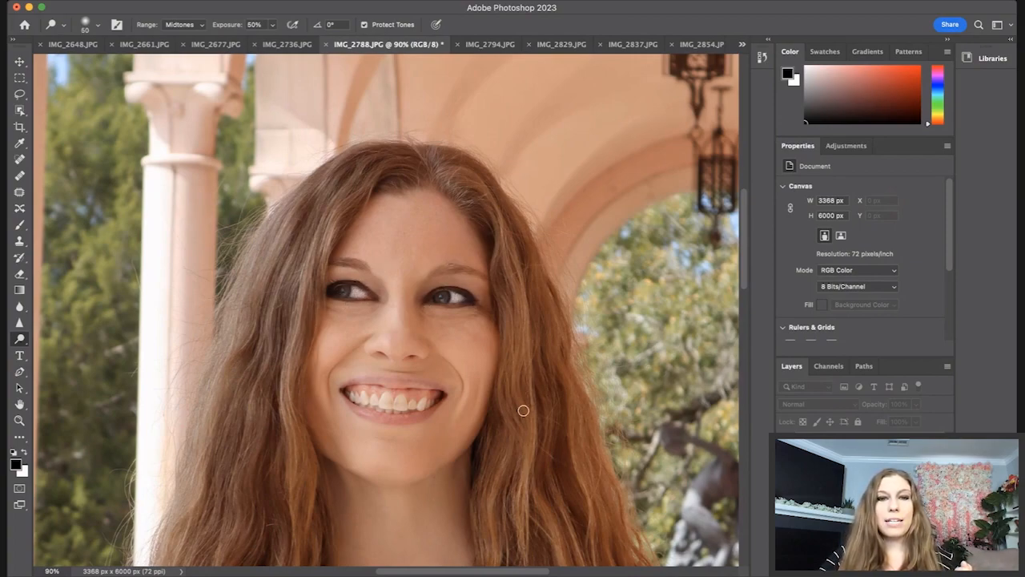
pyautogui.press('[')
pyautogui.press('[')
pyautogui.press('[')
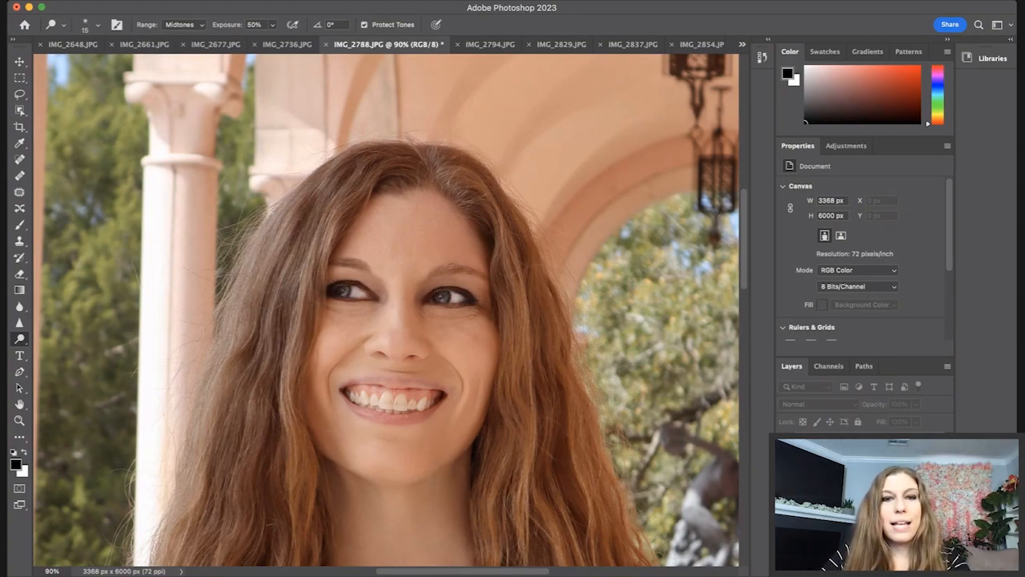
# - Add a Brightness/Contrast adjustment to the whole portrait and set its contrast to 18
pyautogui.click(62, 570)
pyautogui.write('25')
pyautogui.press('Return')
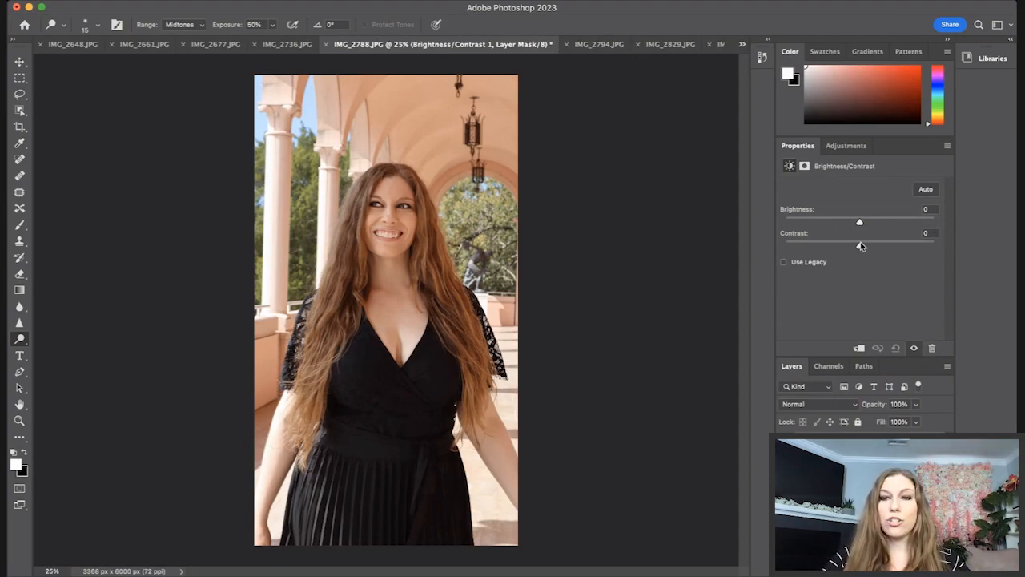
pyautogui.moveTo(861, 243); pyautogui.dragTo(879, 248)
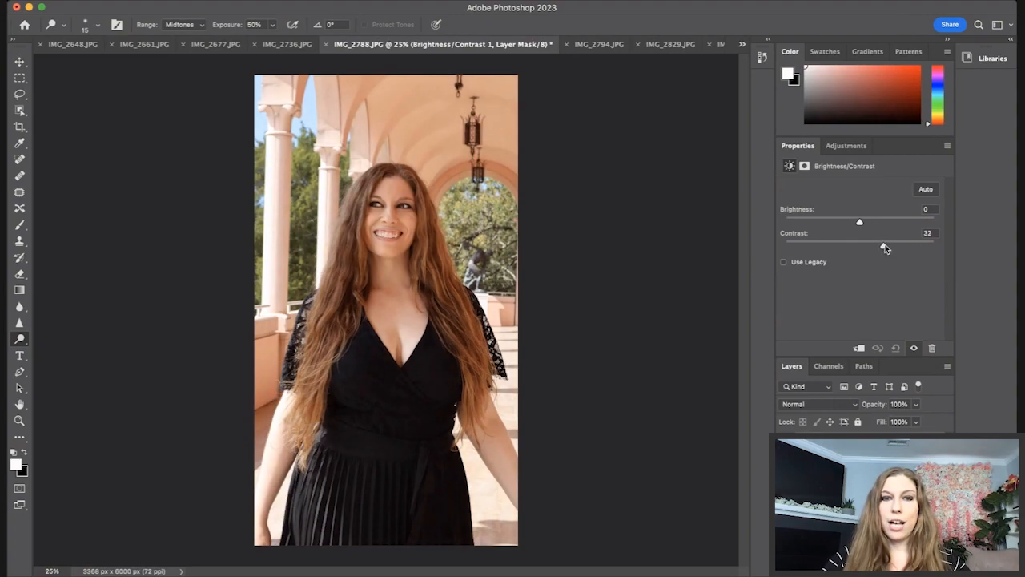
pyautogui.moveTo(868, 246); pyautogui.dragTo(890, 253)
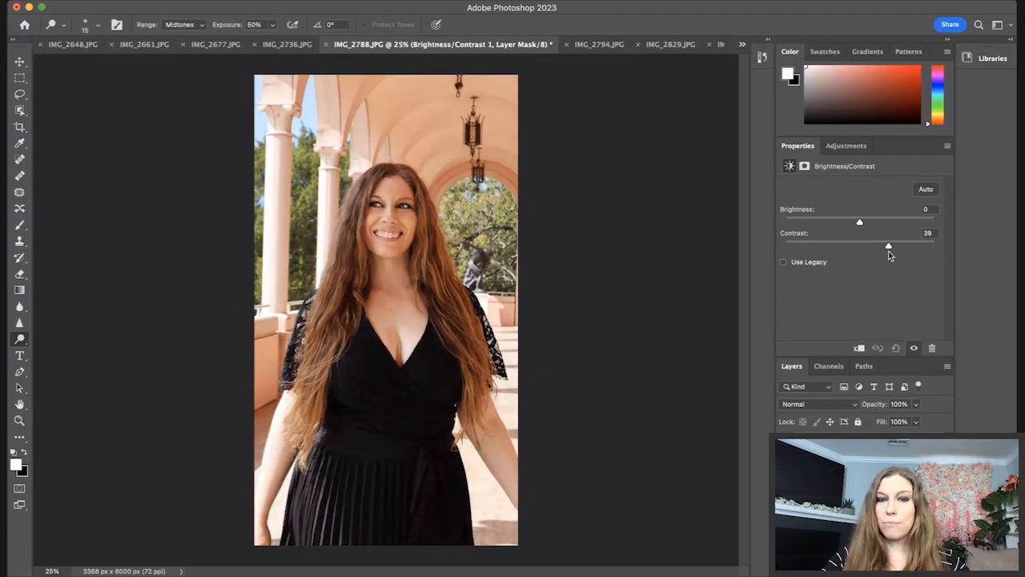
pyautogui.moveTo(889, 255); pyautogui.dragTo(859, 225)
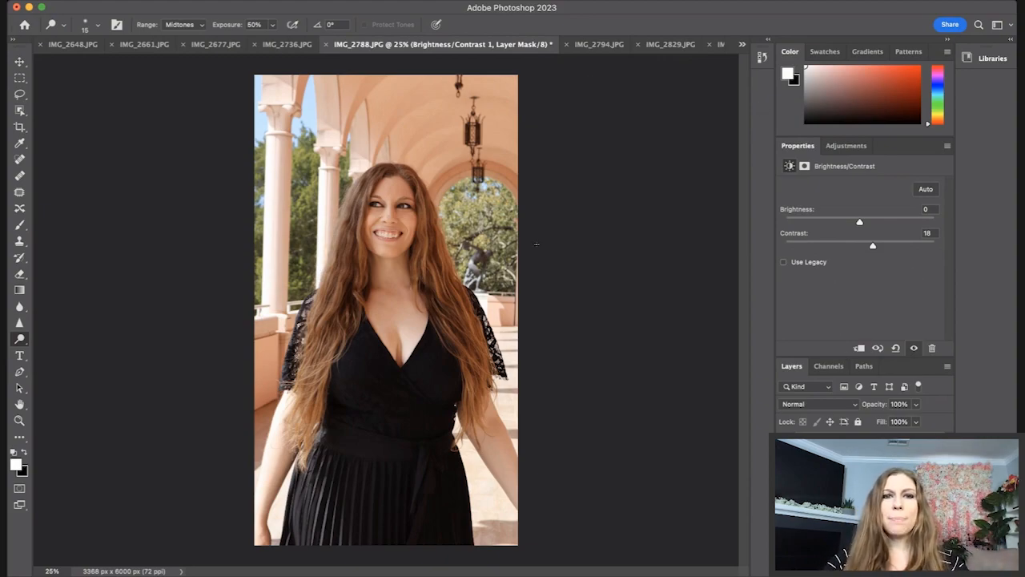
# - Lasso the background around the woman and darken it with a second Brightness/Contrast adjustment at brightness -47 and contrast 13
pyautogui.click(20, 93)
pyautogui.moveTo(425, 64)
pyautogui.mouseDown()
pyautogui.moveTo(308, 199)
pyautogui.moveTo(254, 240)
pyautogui.moveTo(223, 130)
pyautogui.moveTo(317, 27)
pyautogui.moveTo(424, 30)
pyautogui.moveTo(456, 64)
pyautogui.moveTo(425, 110)
pyautogui.mouseUp()
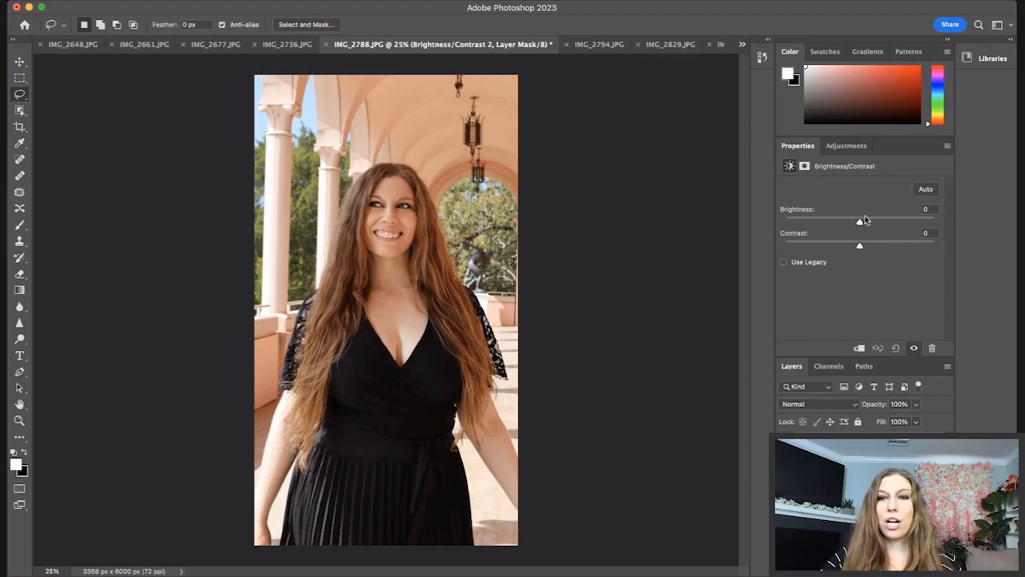
pyautogui.moveTo(860, 225); pyautogui.dragTo(838, 225)
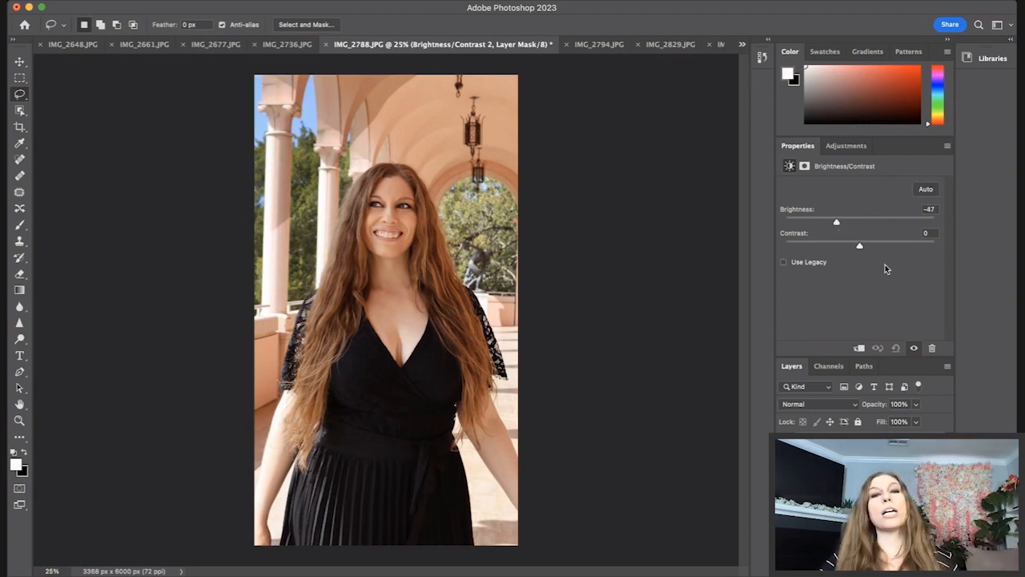
pyautogui.moveTo(871, 249); pyautogui.dragTo(869, 249)
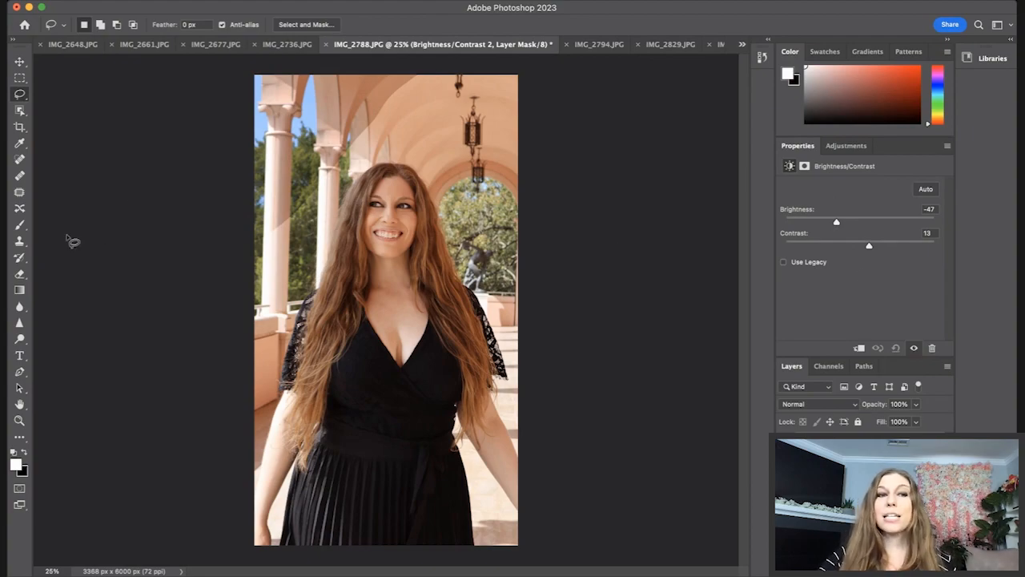
# - Extend the background darkening across the archway by painting white on the adjustment's mask with a large soft brush, up to 800 px
pyautogui.click(19, 225)
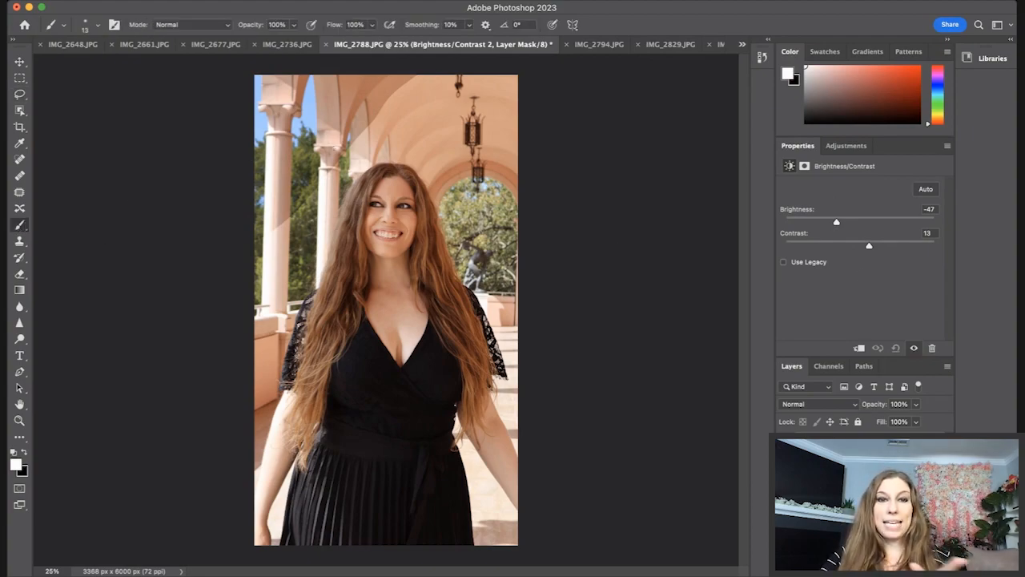
pyautogui.click(787, 447)
pyautogui.click(788, 446)
pyautogui.click(787, 446)
pyautogui.click(787, 446)
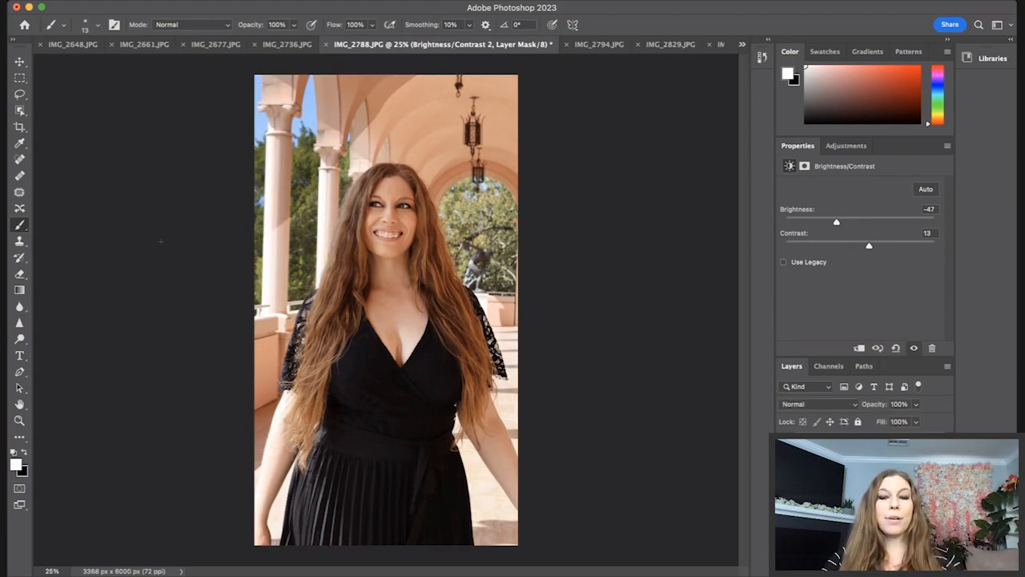
pyautogui.press(']')
pyautogui.press(']')
pyautogui.press(']')
pyautogui.press(']')
pyautogui.press(']')
pyautogui.press(']')
pyautogui.press(']')
pyautogui.press(']')
pyautogui.press(']')
pyautogui.press(']')
pyautogui.press(']')
pyautogui.press(']')
pyautogui.press(']')
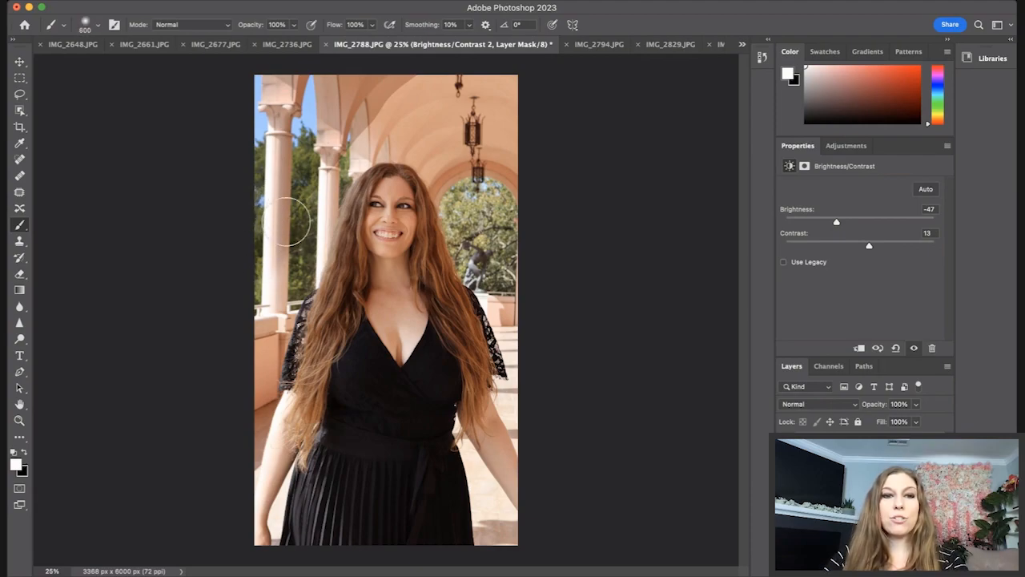
pyautogui.moveTo(395, 110)
pyautogui.mouseDown()
pyautogui.moveTo(545, 51)
pyautogui.moveTo(552, 72)
pyautogui.moveTo(521, 96)
pyautogui.moveTo(421, 138)
pyautogui.moveTo(461, 180)
pyautogui.moveTo(457, 233)
pyautogui.moveTo(492, 184)
pyautogui.moveTo(571, 136)
pyautogui.mouseUp()
# - Soften the background darkening by painting black on the mask with the 800 px brush at 36% opacity
pyautogui.press('x')
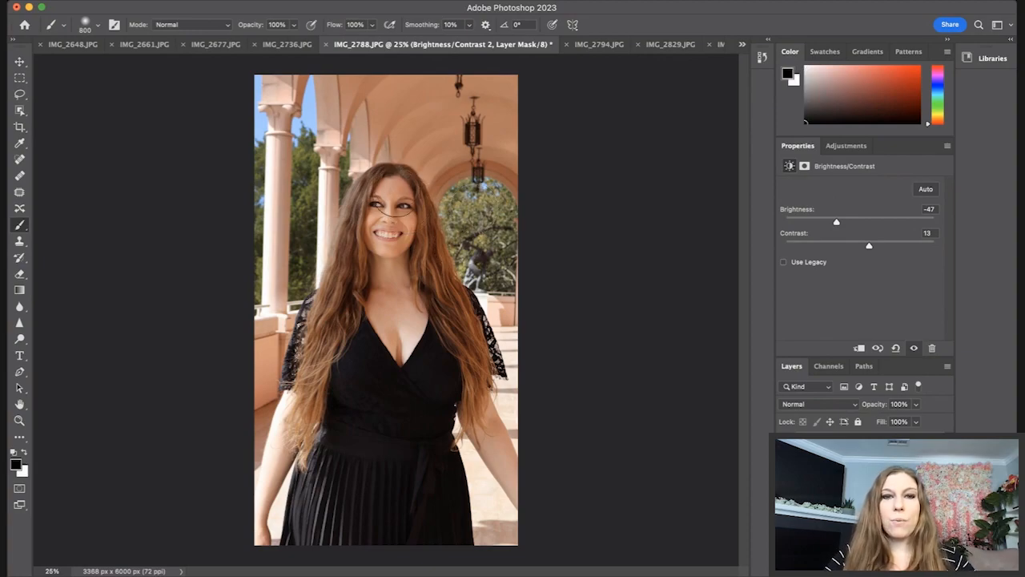
pyautogui.click(295, 27)
pyautogui.moveTo(295, 41); pyautogui.dragTo(257, 41)
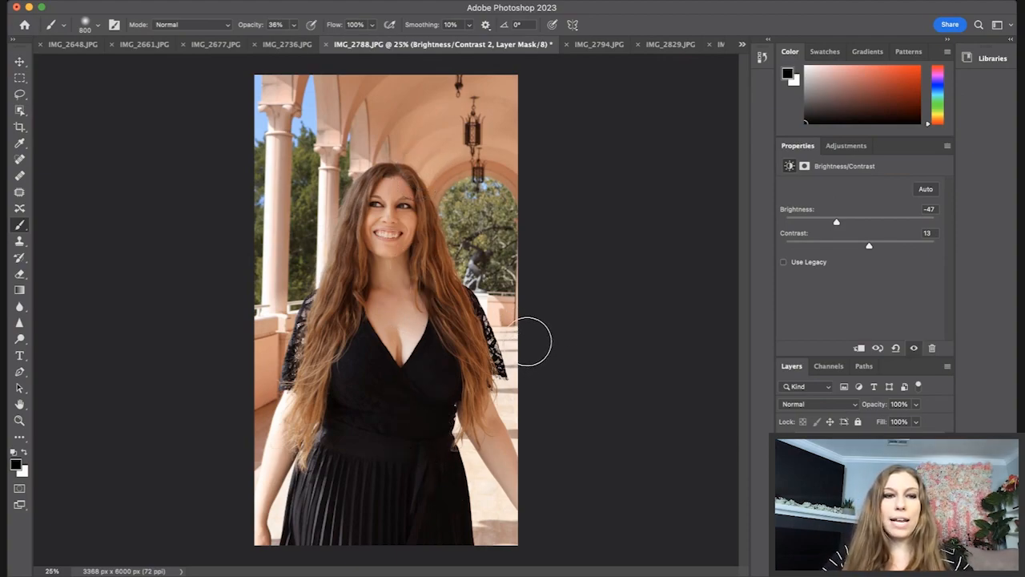
# - Refine the background mask with a 250 px white brush and compare the photo with and without the darkening adjustment
pyautogui.press('x')
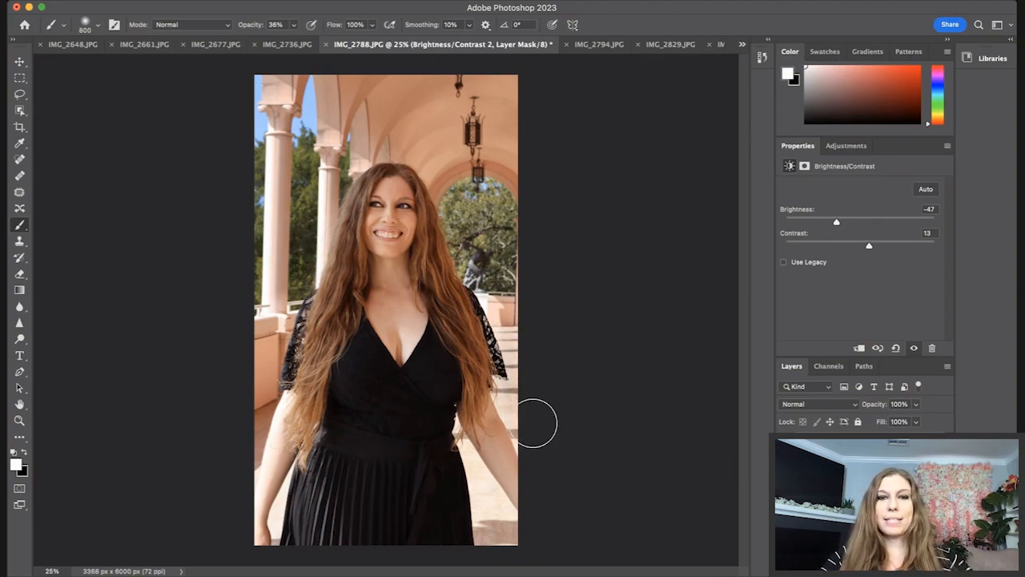
pyautogui.press('[')
pyautogui.press('[')
pyautogui.press('[')
pyautogui.press('[')
pyautogui.press('[')
pyautogui.press('[')
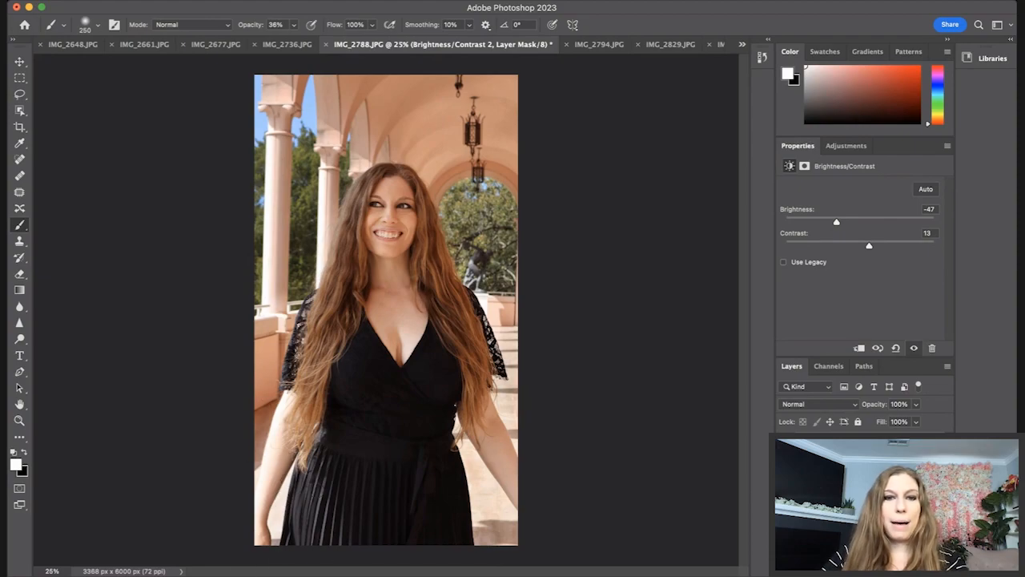
pyautogui.click(786, 445)
pyautogui.click(785, 445)
pyautogui.click(786, 446)
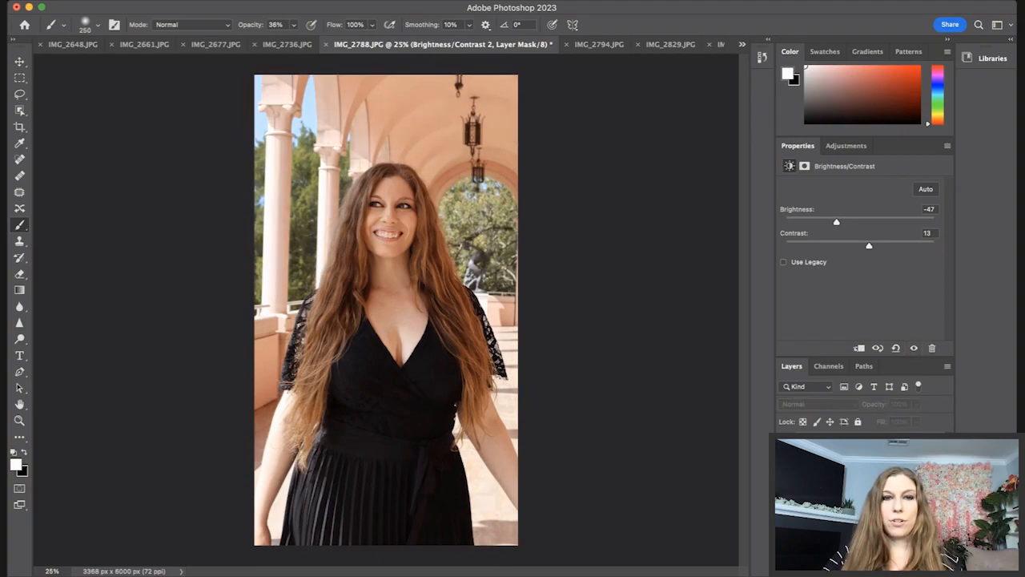
pyautogui.click(786, 446)
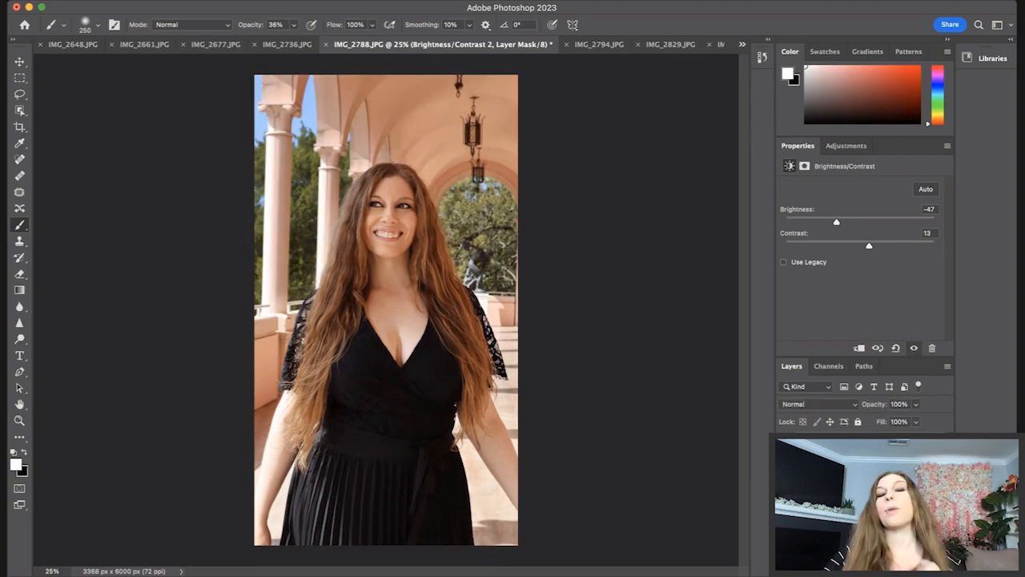
# - Lasso the reddish skin and add a Selective Color adjustment with the magenta of the Reds set to -22%
pyautogui.click(20, 94)
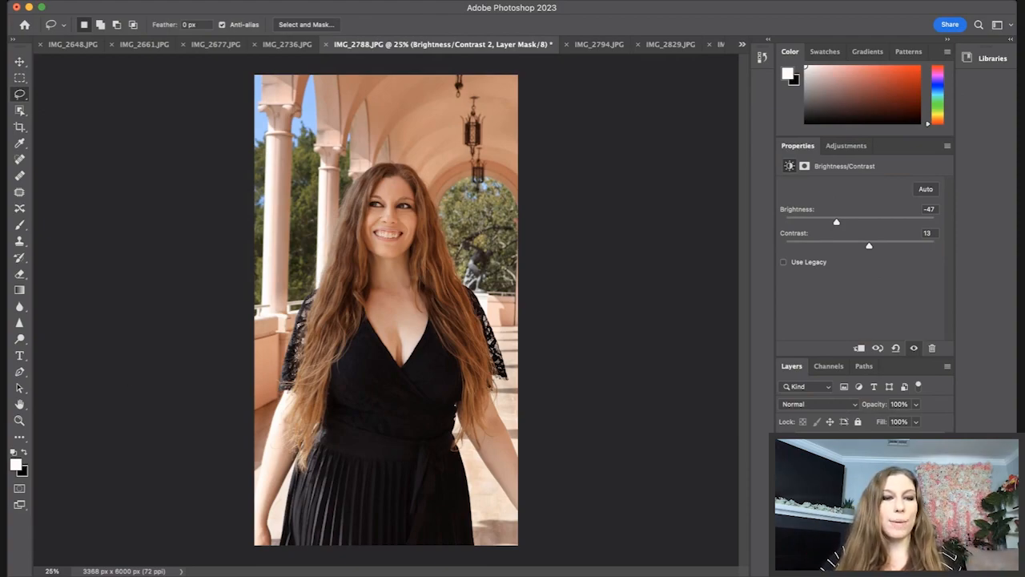
pyautogui.click(53, 571)
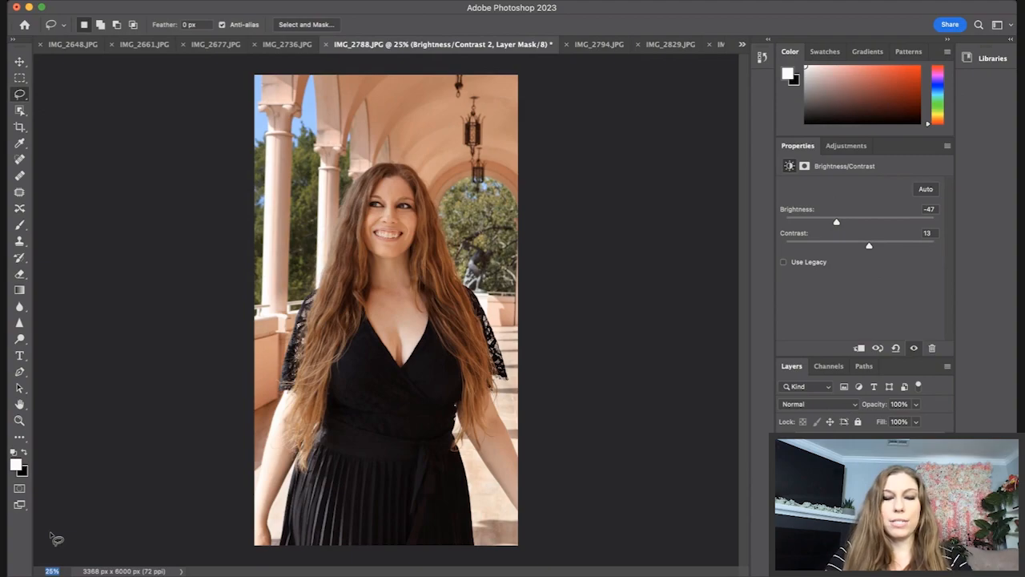
pyautogui.press('Return')
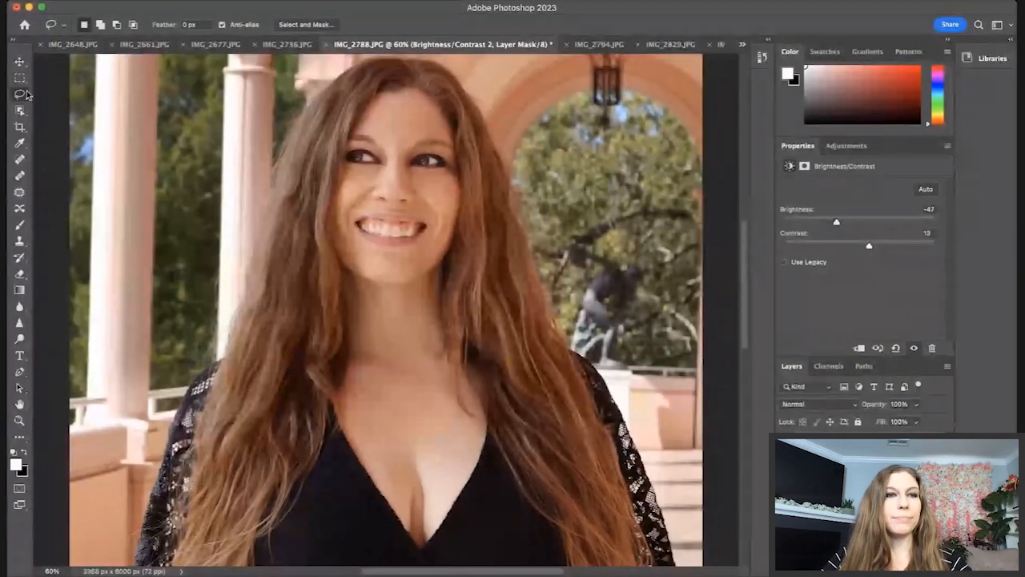
pyautogui.moveTo(368, 187)
pyautogui.mouseDown()
pyautogui.moveTo(438, 222)
pyautogui.moveTo(458, 165)
pyautogui.moveTo(436, 103)
pyautogui.moveTo(370, 114)
pyautogui.mouseUp()
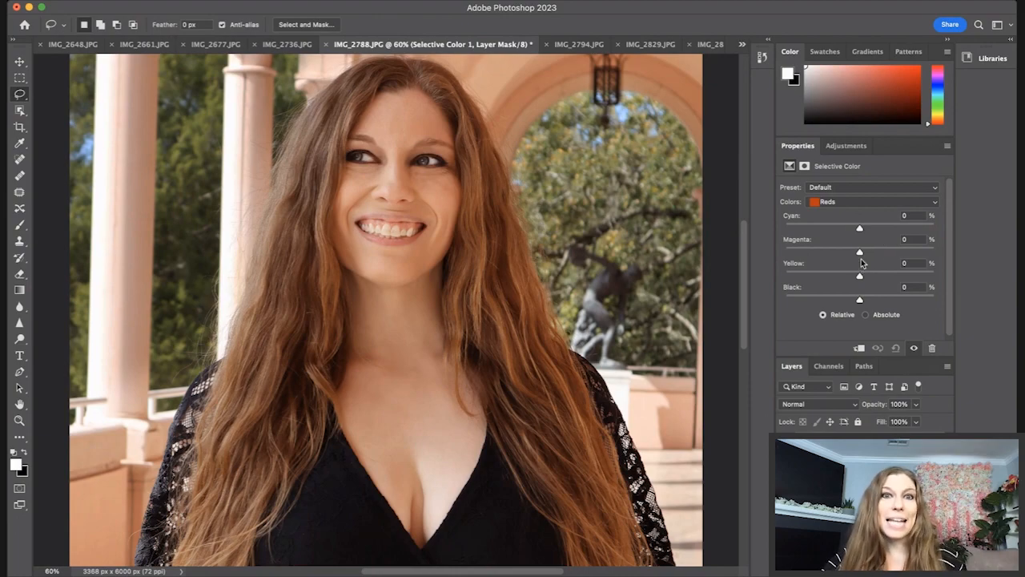
pyautogui.moveTo(860, 251)
pyautogui.mouseDown()
pyautogui.moveTo(783, 255)
pyautogui.moveTo(870, 258)
pyautogui.moveTo(758, 248)
pyautogui.moveTo(927, 264)
pyautogui.moveTo(849, 254)
pyautogui.mouseUp()
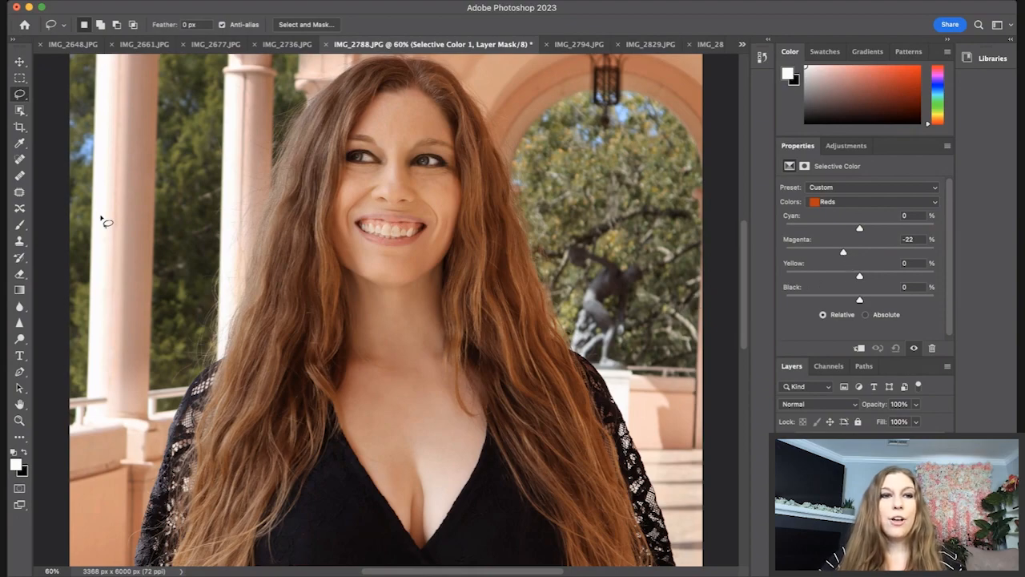
# - Extend the Selective Color correction over the skin by painting white on its mask with a 250 px brush at 100% opacity
pyautogui.click(20, 226)
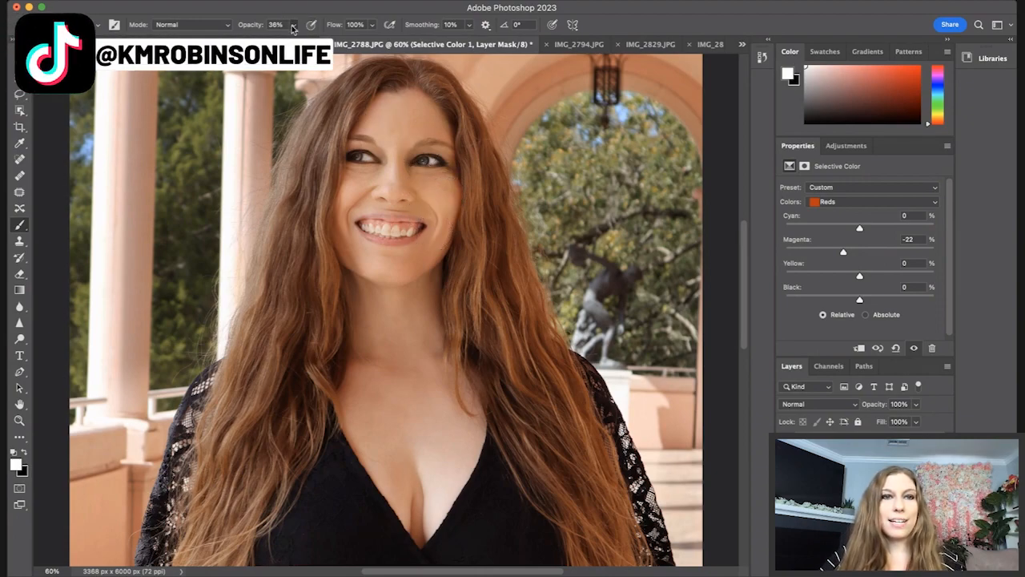
pyautogui.press('0')
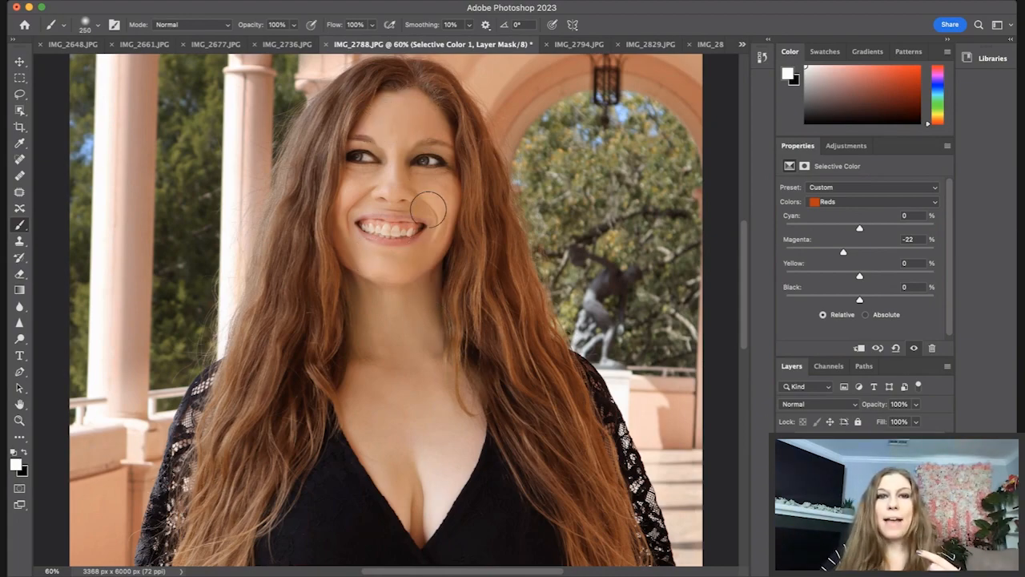
# - Refine the Selective Color mask with a 90 px white brush and compare the skin with and without the correction
pyautogui.press('[')
pyautogui.press('[')
pyautogui.press('[')
pyautogui.press('[')
pyautogui.press('[')
pyautogui.press('[')
pyautogui.press('[')
pyautogui.press('[')
pyautogui.press('[')
pyautogui.press('[')
pyautogui.press('[')
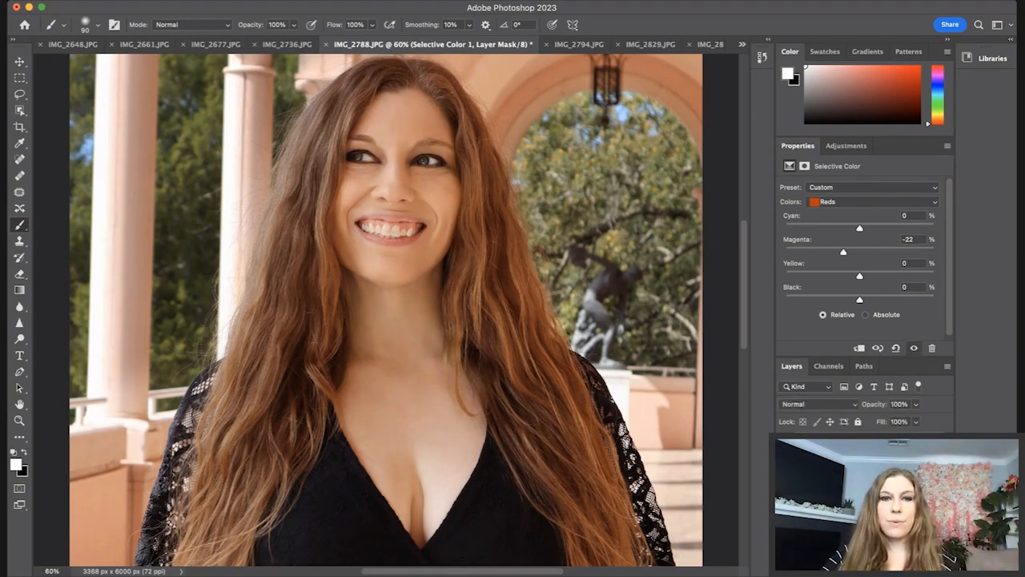
pyautogui.click(914, 349)
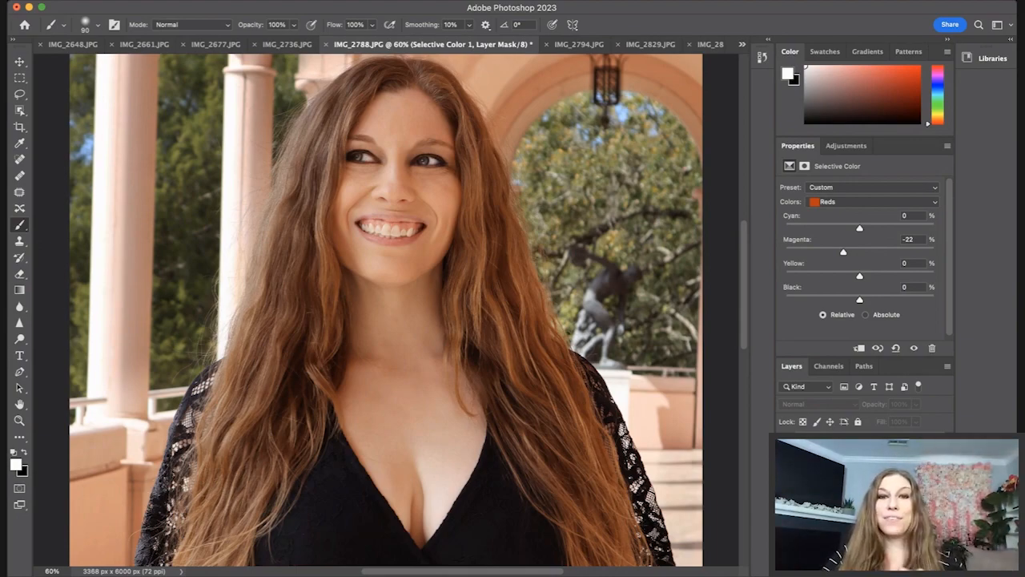
pyautogui.click(914, 349)
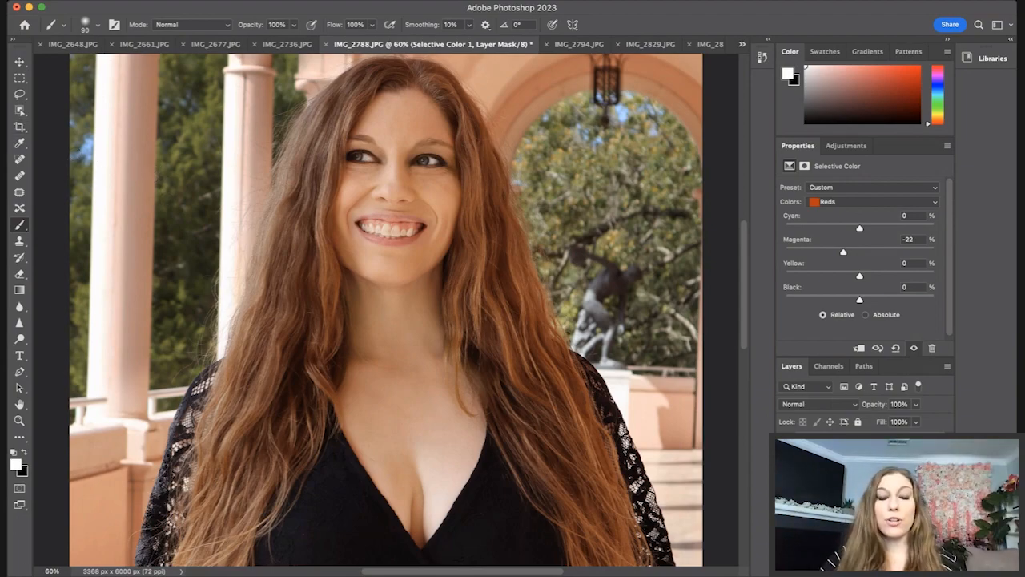
# - View the whole photo at 25% and lower the Selective Color layer's opacity to 86%
pyautogui.click(56, 572)
pyautogui.write('25')
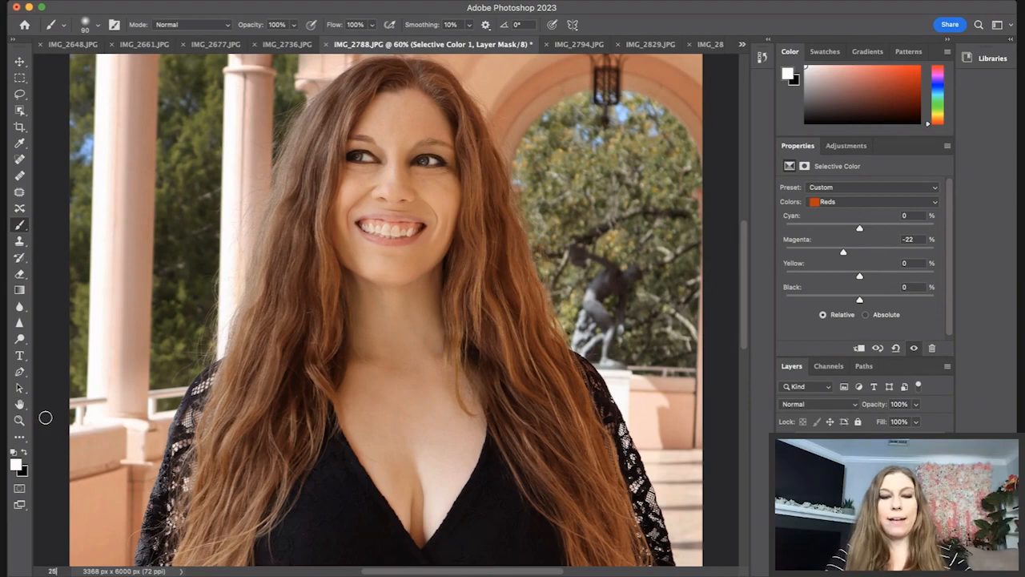
pyautogui.press('Return')
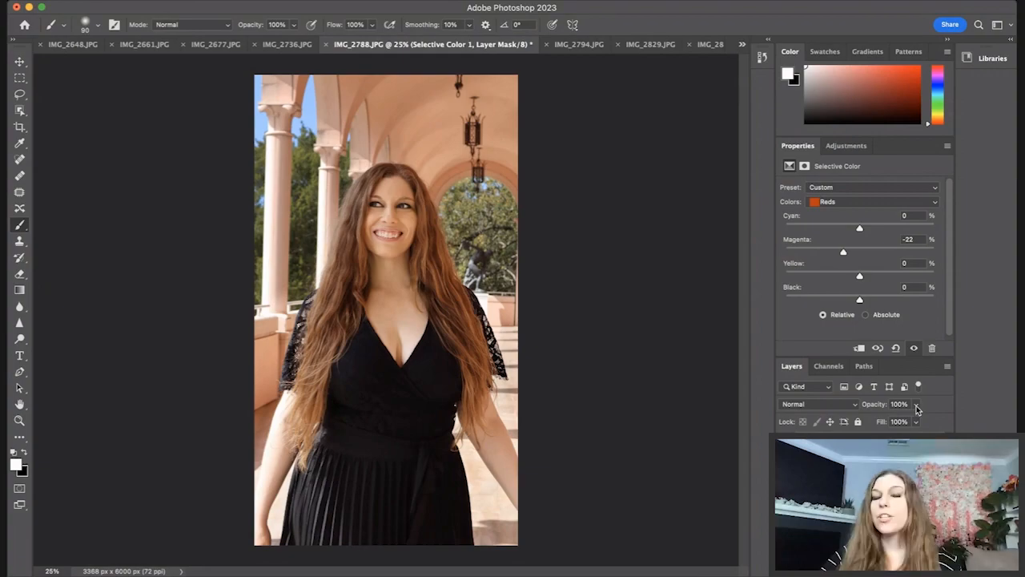
pyautogui.moveTo(917, 424)
pyautogui.mouseDown()
pyautogui.moveTo(861, 423)
pyautogui.moveTo(925, 425)
pyautogui.mouseUp()
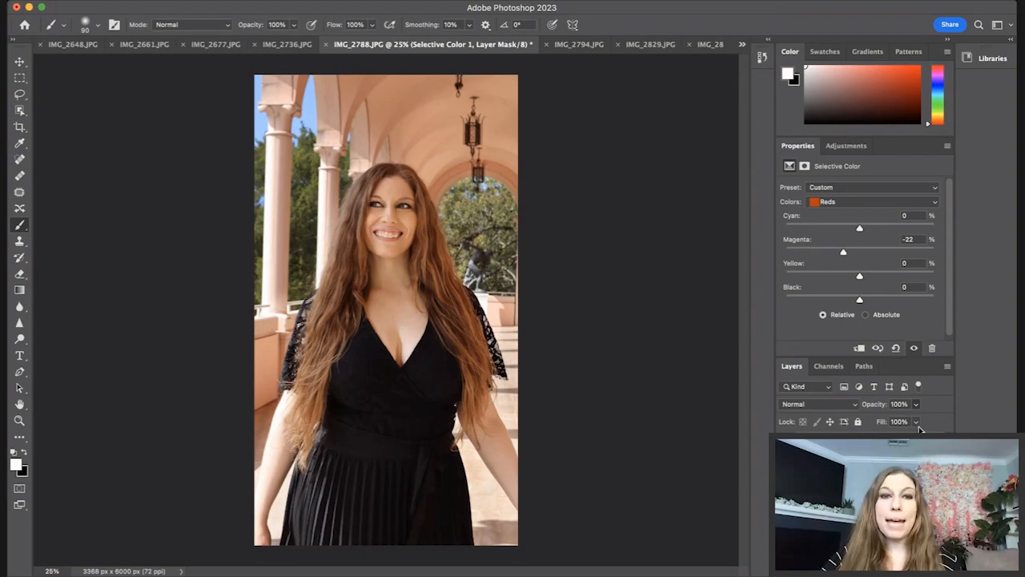
pyautogui.moveTo(915, 423); pyautogui.dragTo(907, 423)
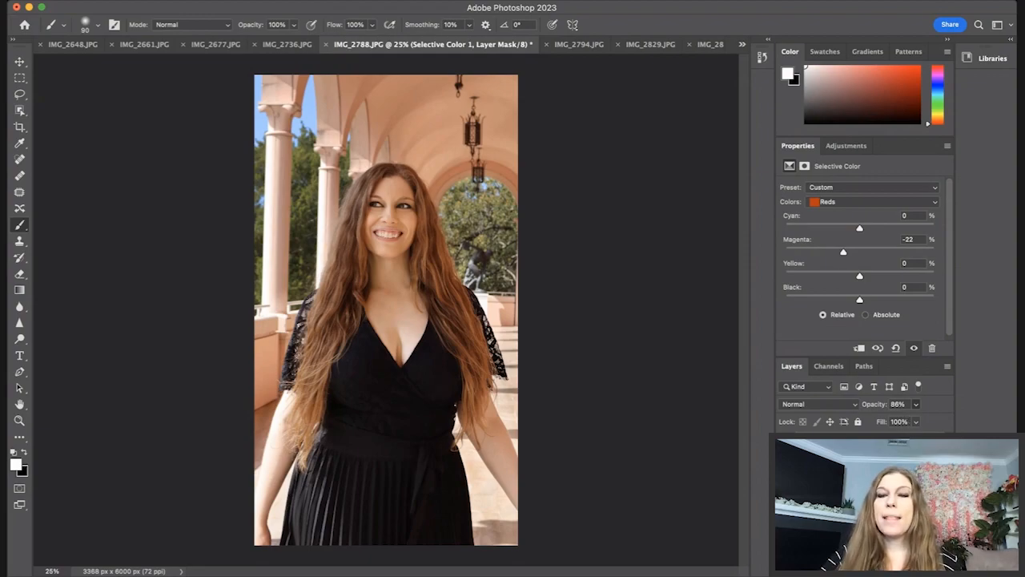
# - Duplicate the Selective Color layer and set the copy's opacity to 100%
pyautogui.press('super+j')
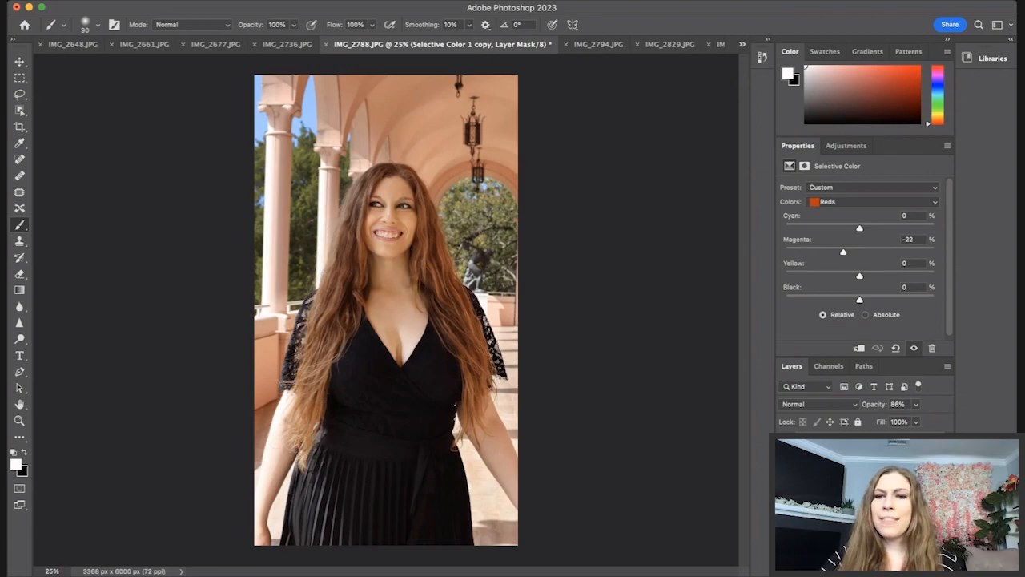
pyautogui.click(838, 453)
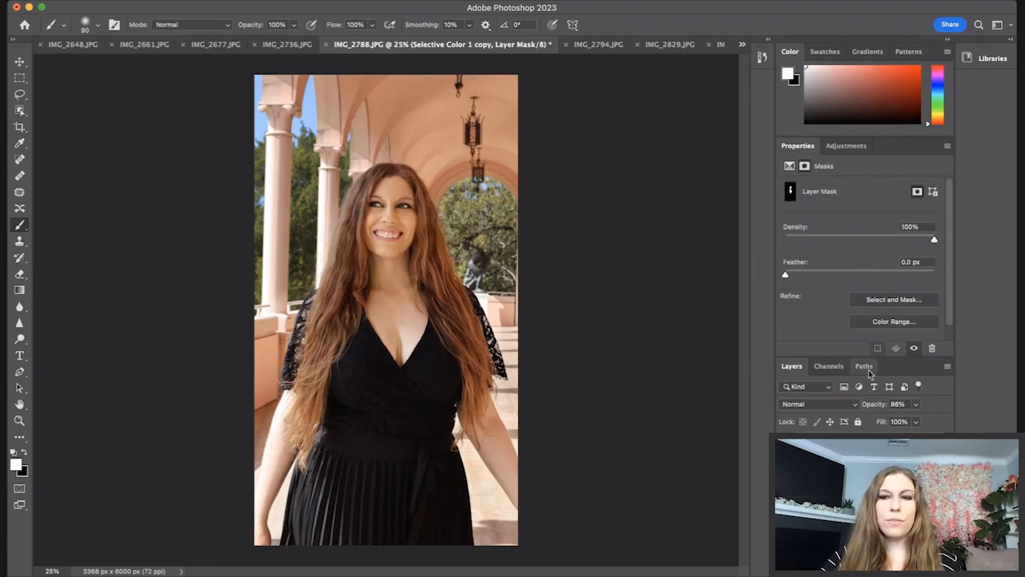
pyautogui.moveTo(920, 422); pyautogui.dragTo(940, 425)
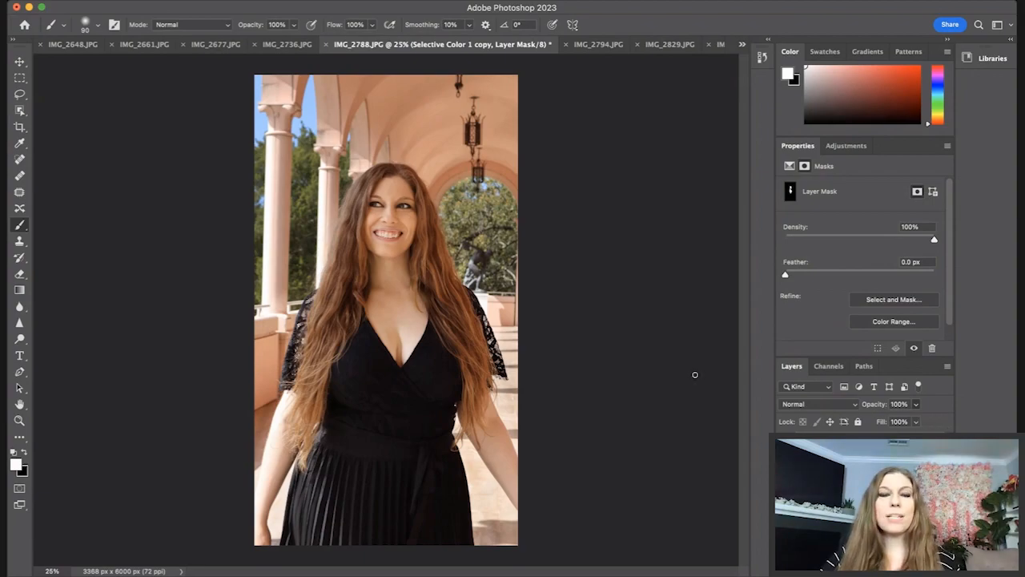
# - Lasso the forehead skin and add another Selective Color adjustment with the yellow of the Reds set to -19%
pyautogui.click(20, 93)
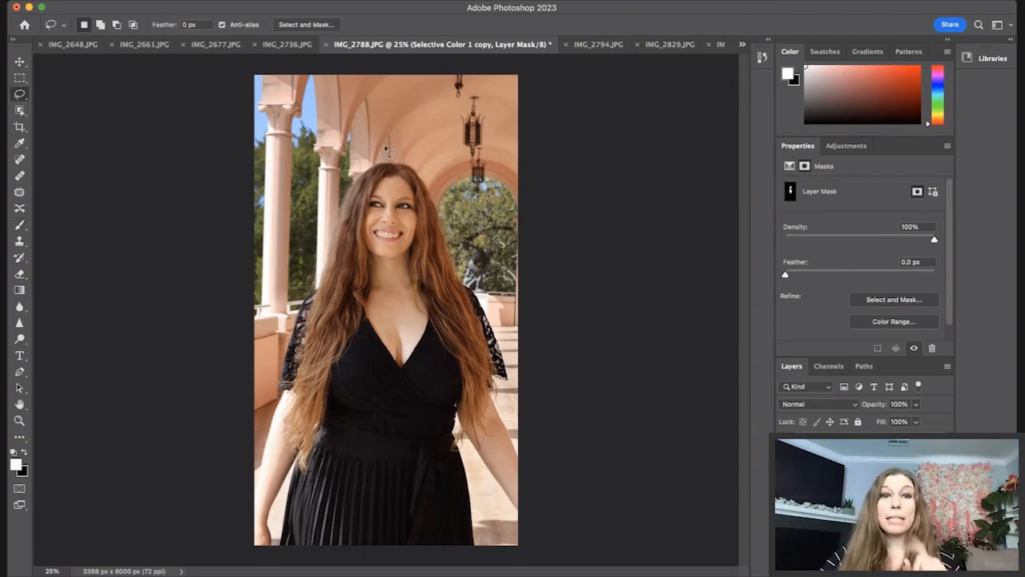
pyautogui.moveTo(394, 182)
pyautogui.mouseDown()
pyautogui.moveTo(394, 211)
pyautogui.moveTo(413, 233)
pyautogui.moveTo(409, 187)
pyautogui.moveTo(396, 184)
pyautogui.mouseUp()
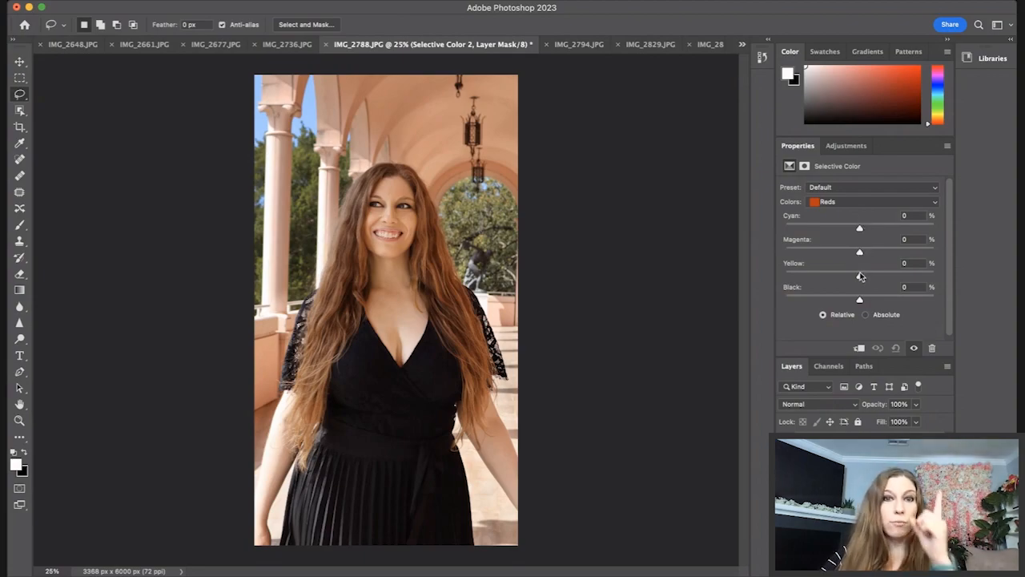
pyautogui.moveTo(859, 276)
pyautogui.mouseDown()
pyautogui.moveTo(810, 272)
pyautogui.moveTo(937, 280)
pyautogui.moveTo(765, 265)
pyautogui.moveTo(863, 276)
pyautogui.mouseUp()
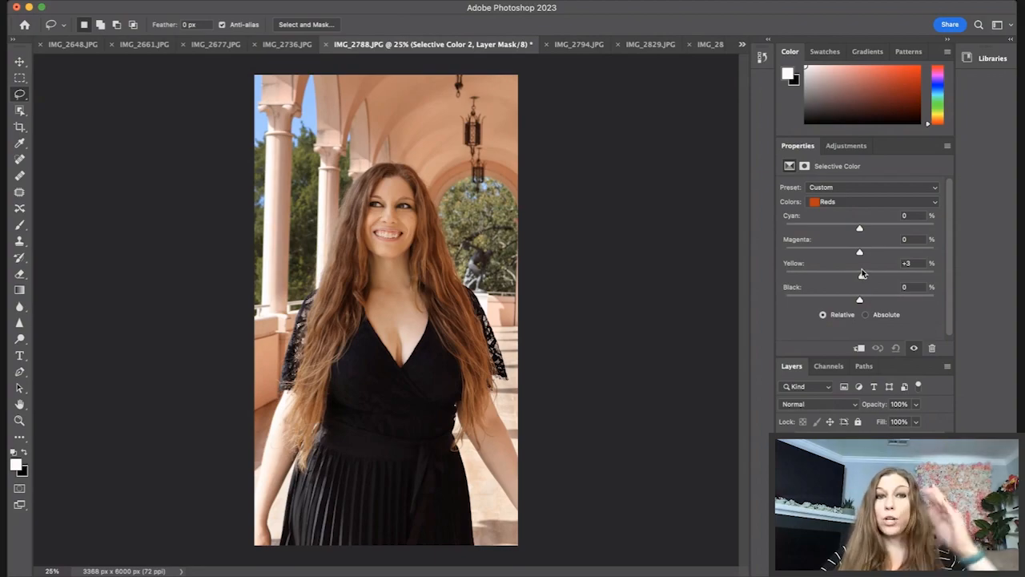
pyautogui.moveTo(863, 274); pyautogui.dragTo(845, 278)
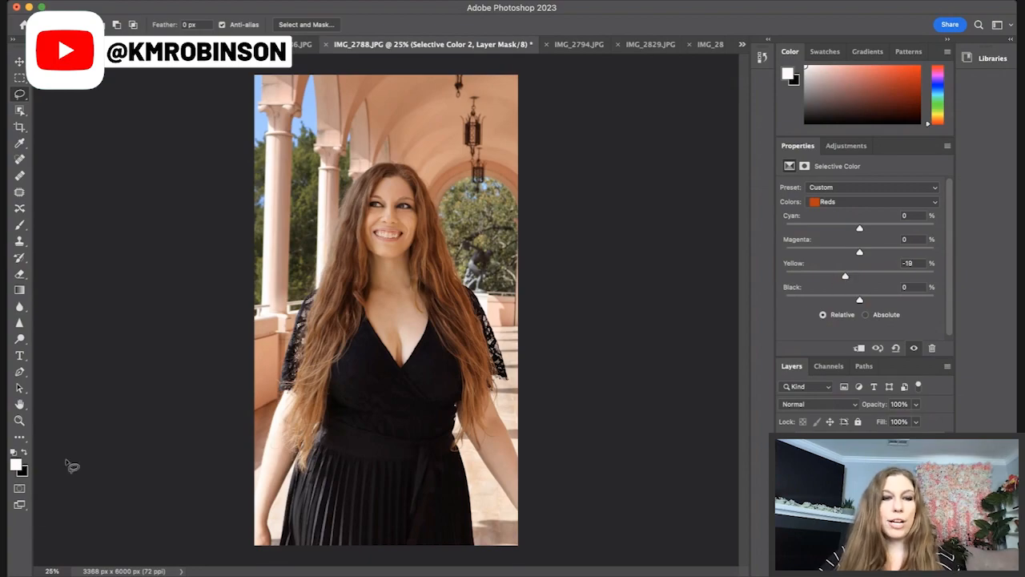
# - Zoom to 60%, reset the yellow of the Reds to 0 and set it to -20%
pyautogui.click(58, 571)
pyautogui.write('60')
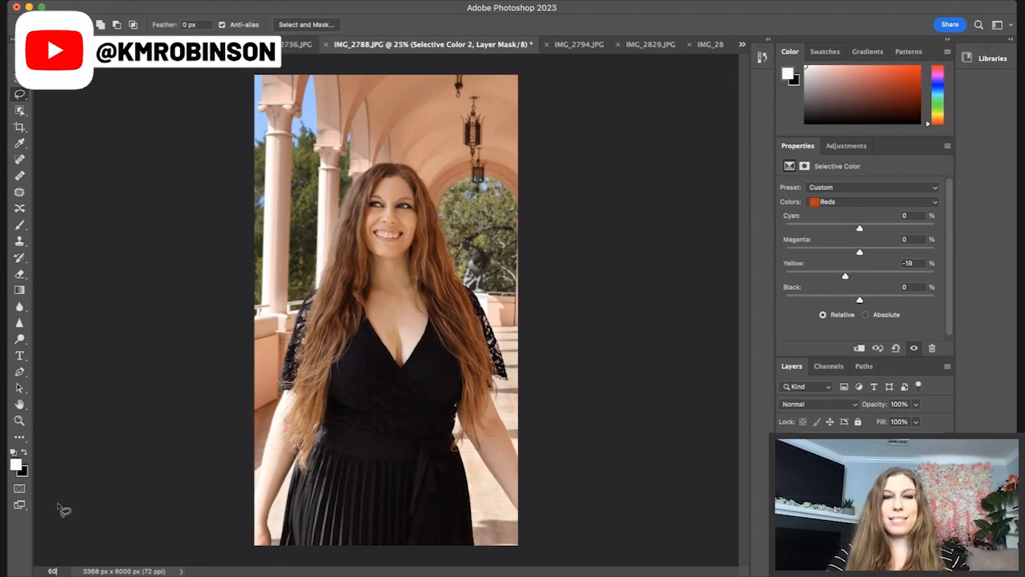
pyautogui.press('Return')
pyautogui.moveTo(744, 296); pyautogui.dragTo(744, 259)
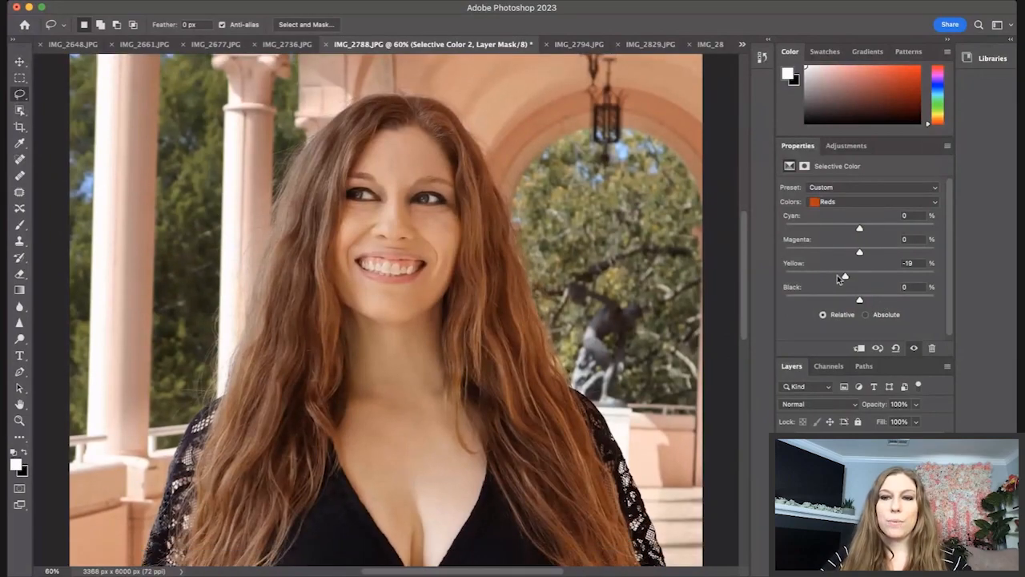
pyautogui.moveTo(839, 278); pyautogui.dragTo(860, 277)
pyautogui.moveTo(919, 263); pyautogui.dragTo(895, 258)
pyautogui.write('0')
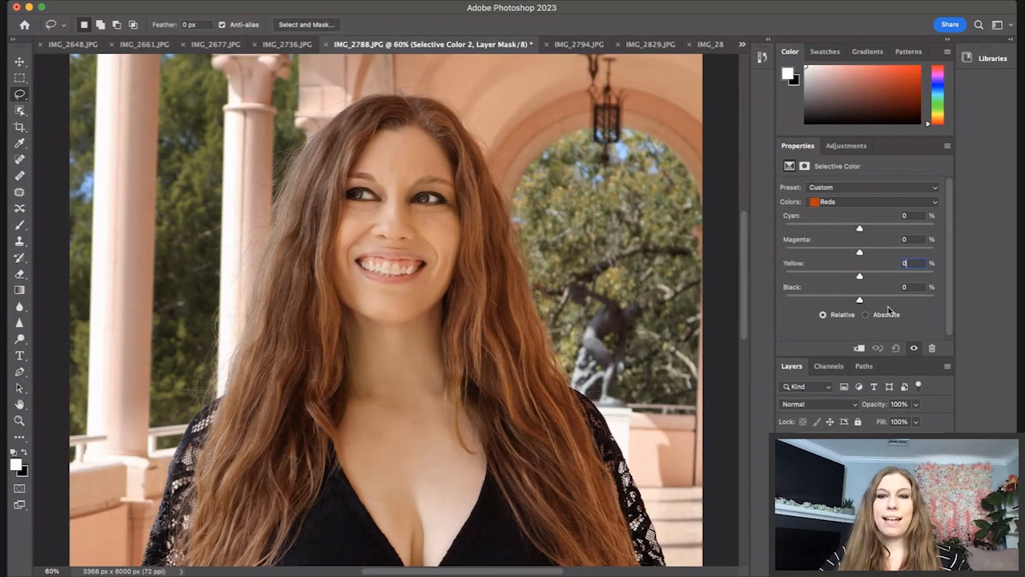
pyautogui.moveTo(859, 279); pyautogui.dragTo(843, 277)
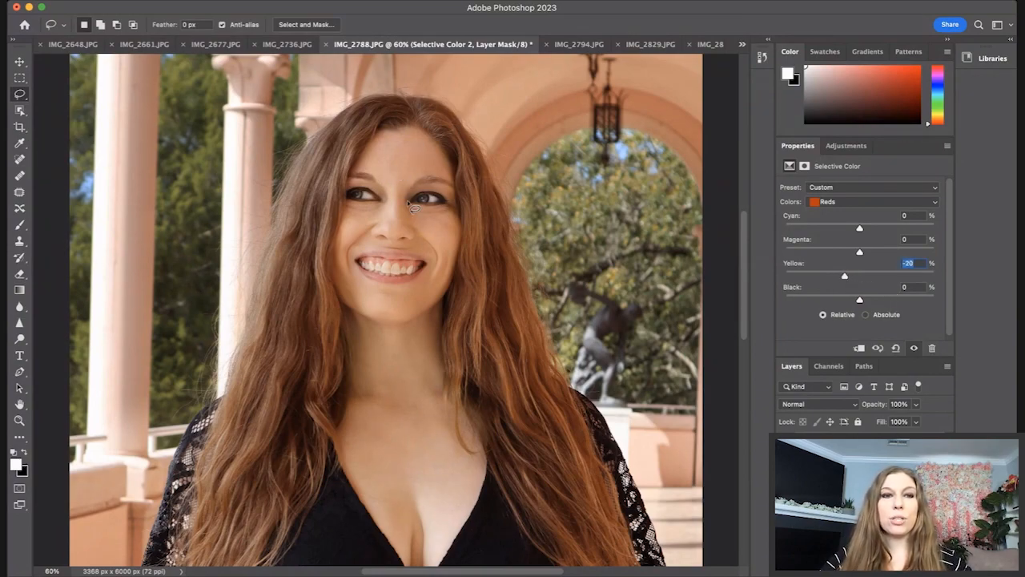
# - Extend the yellow correction over the skin by painting its mask with a 200 px white brush, and compare the photo with and without it
pyautogui.click(21, 225)
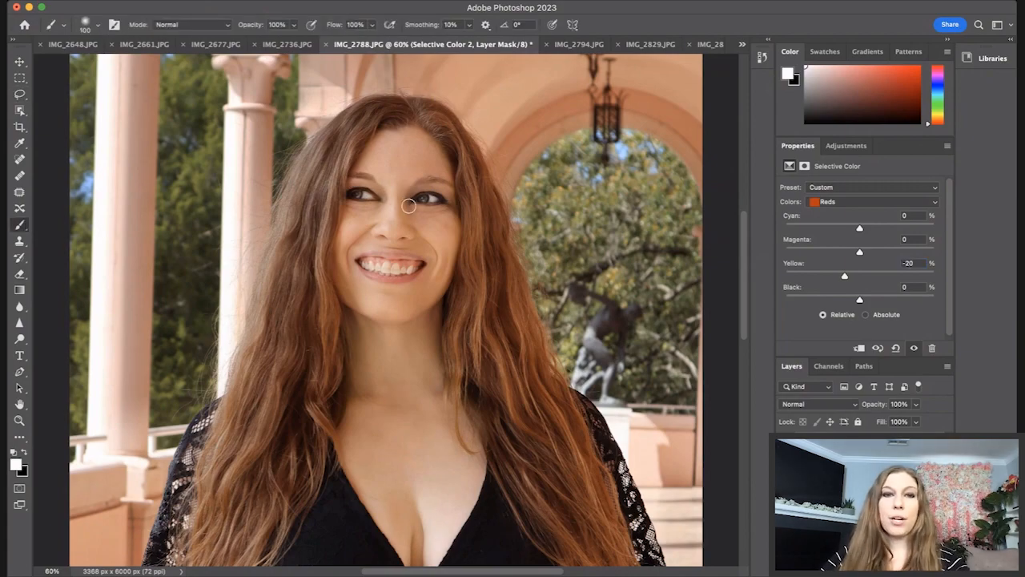
pyautogui.press(']')
pyautogui.press(']')
pyautogui.press(']')
pyautogui.press(']')
pyautogui.press(']')
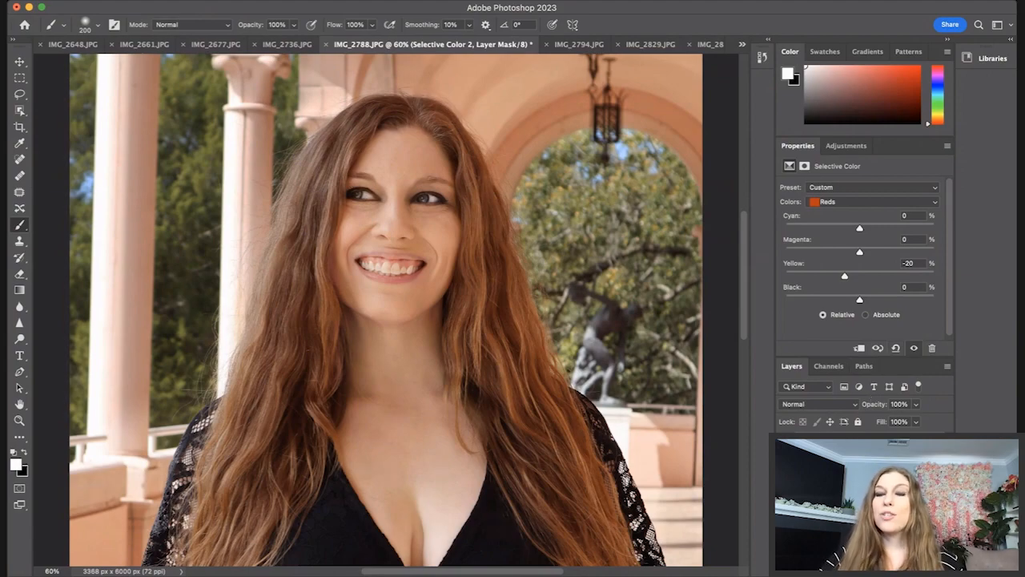
pyautogui.click(914, 348)
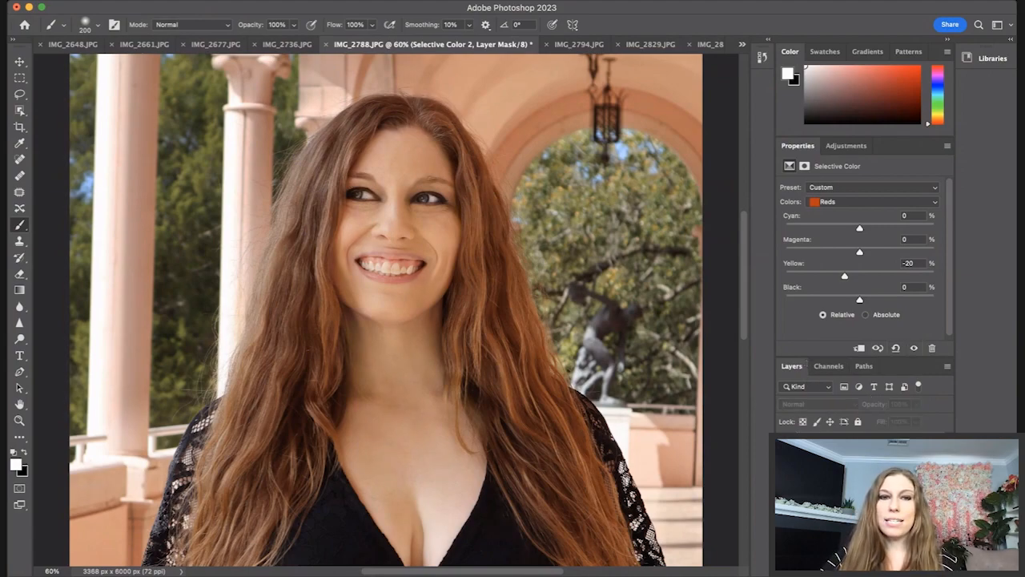
pyautogui.click(914, 348)
pyautogui.click(914, 348)
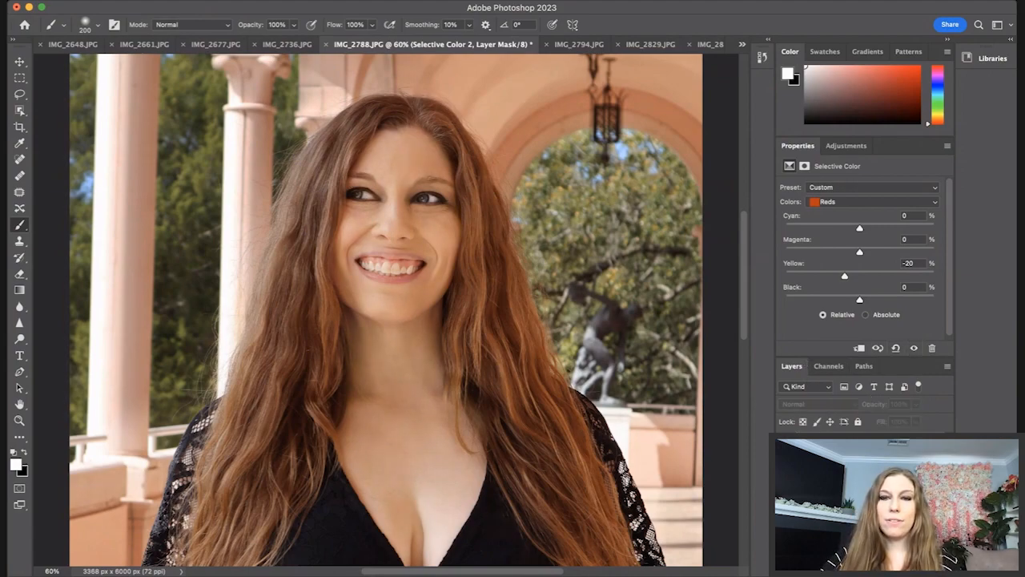
pyautogui.click(914, 348)
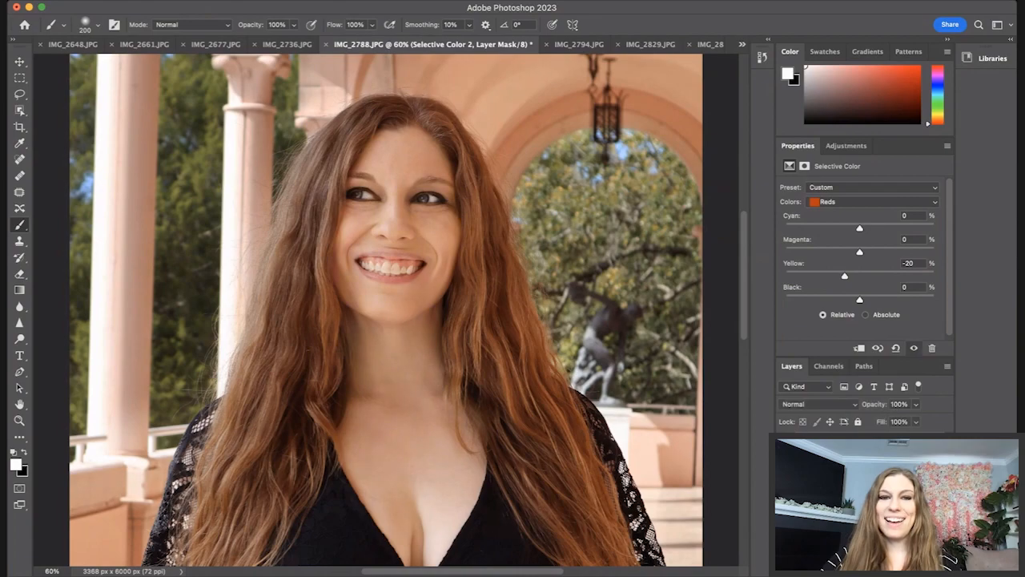
pyautogui.click(915, 348)
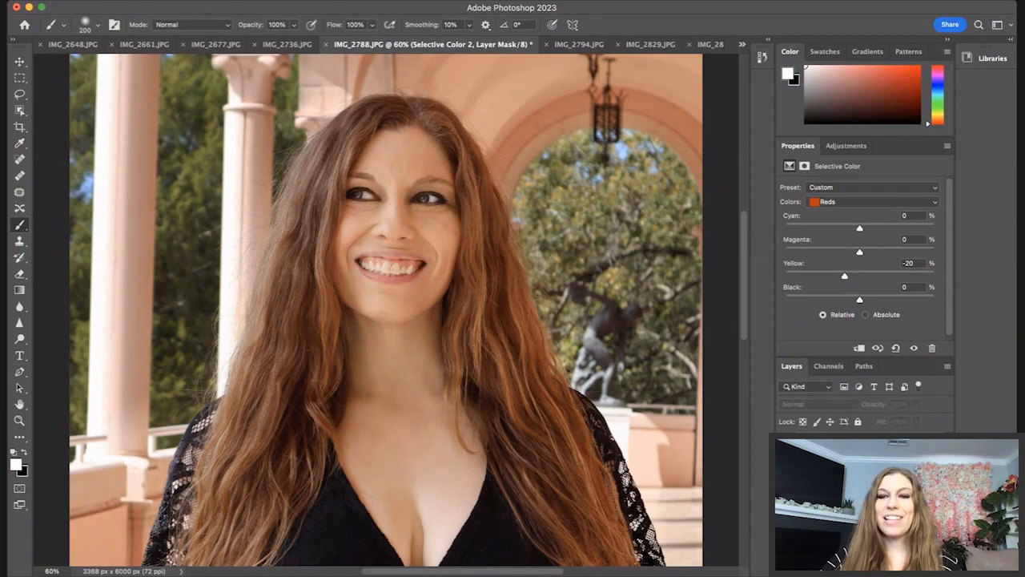
# - Adjust the Yellows in the Selective Color layer to magenta -4% and yellow -14%, using a temporary lasso selection around the forehead
pyautogui.click(20, 94)
pyautogui.moveTo(405, 132)
pyautogui.mouseDown()
pyautogui.moveTo(390, 169)
pyautogui.moveTo(430, 148)
pyautogui.mouseUp()
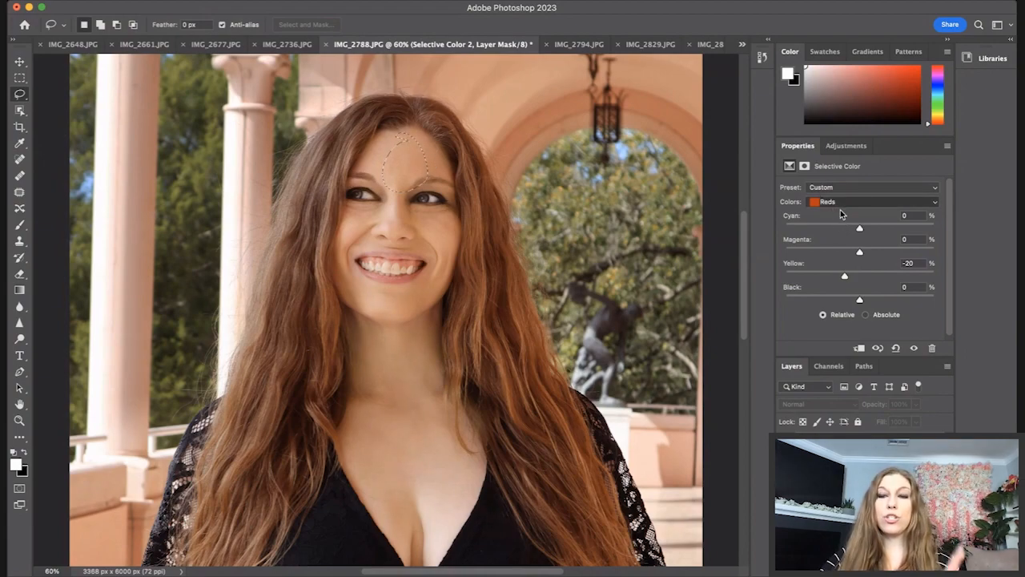
pyautogui.click(844, 215)
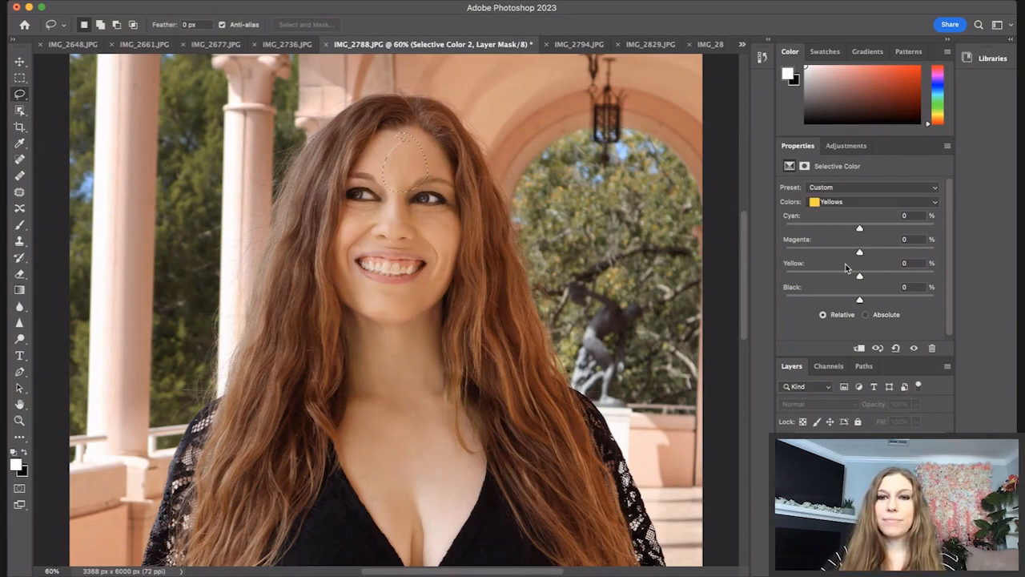
pyautogui.moveTo(859, 253); pyautogui.dragTo(852, 286)
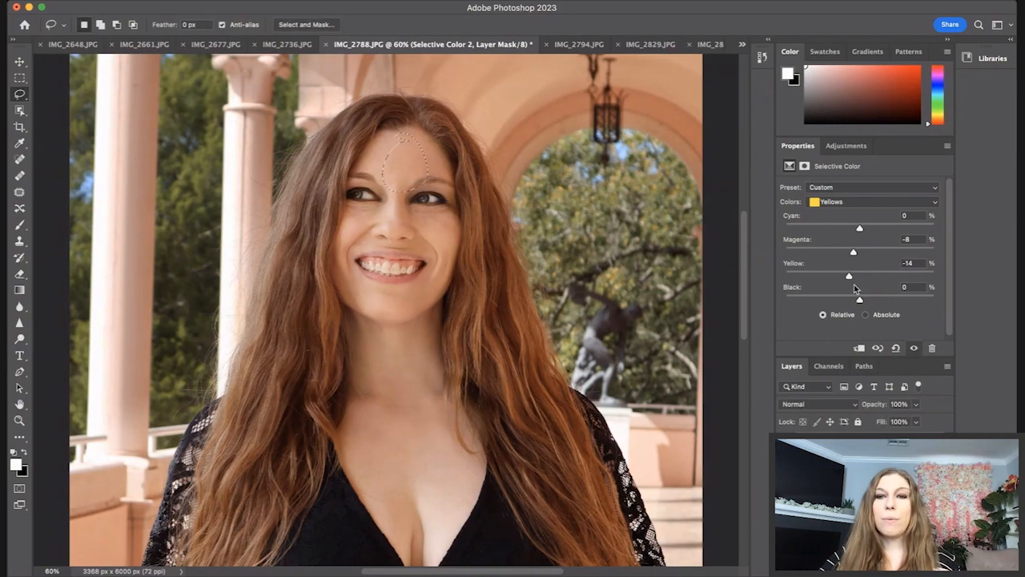
pyautogui.moveTo(854, 254)
pyautogui.mouseDown()
pyautogui.moveTo(836, 255)
pyautogui.moveTo(894, 251)
pyautogui.moveTo(857, 250)
pyautogui.mouseUp()
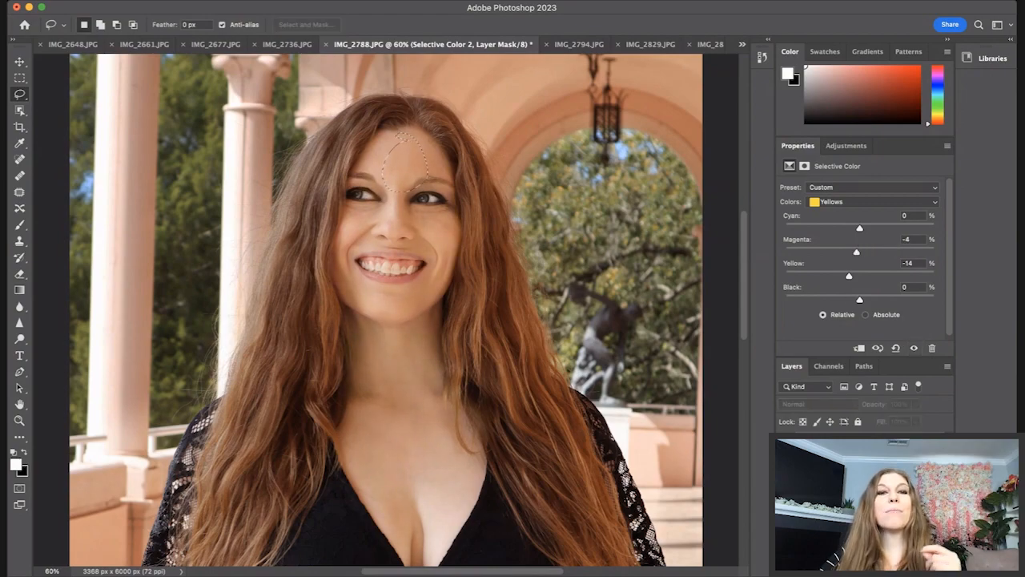
pyautogui.press('super+d')
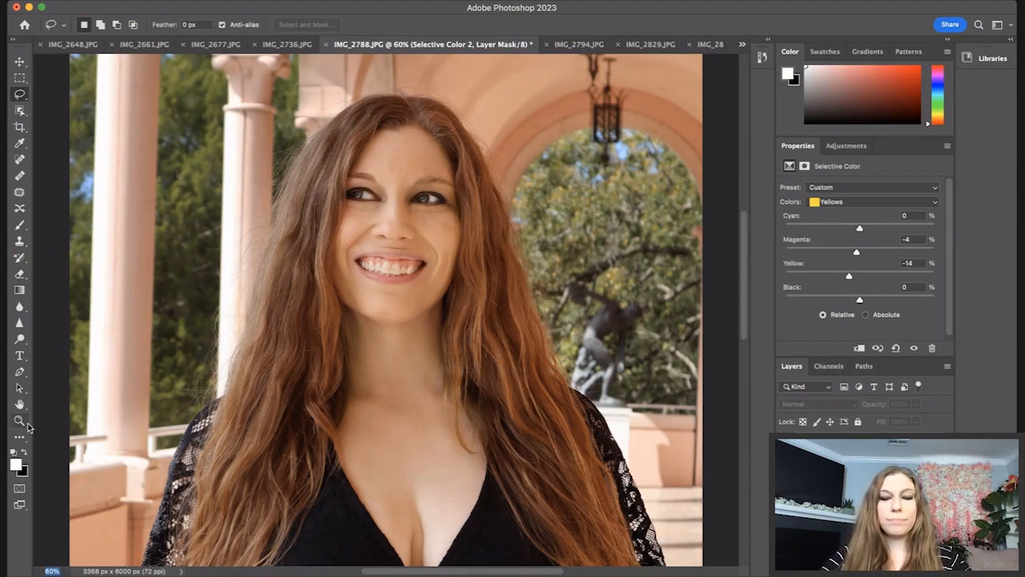
# - View the whole photo and lower the opacity of the newest Selective Color layer to 55%
pyautogui.press('Return')
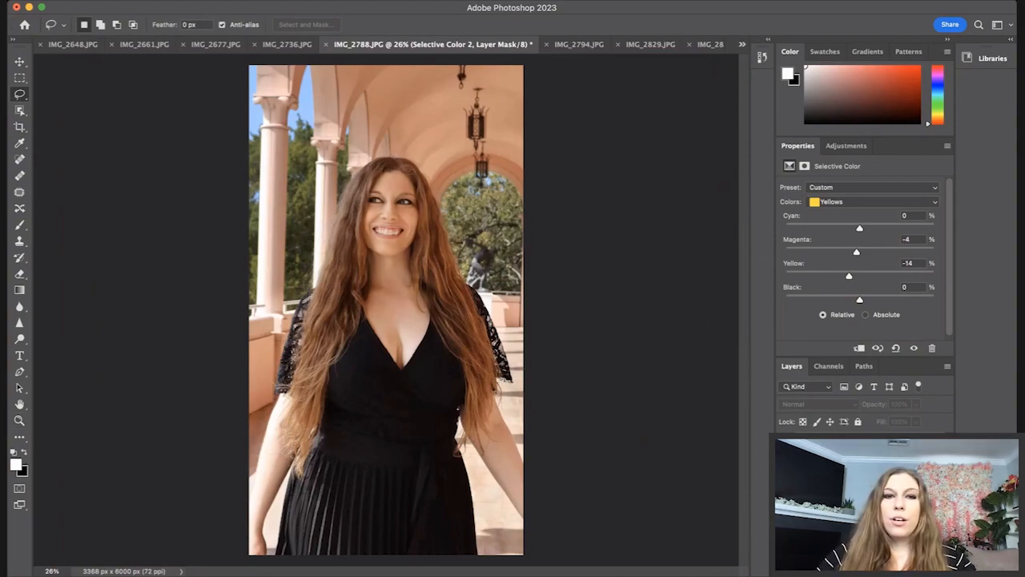
pyautogui.click(869, 472)
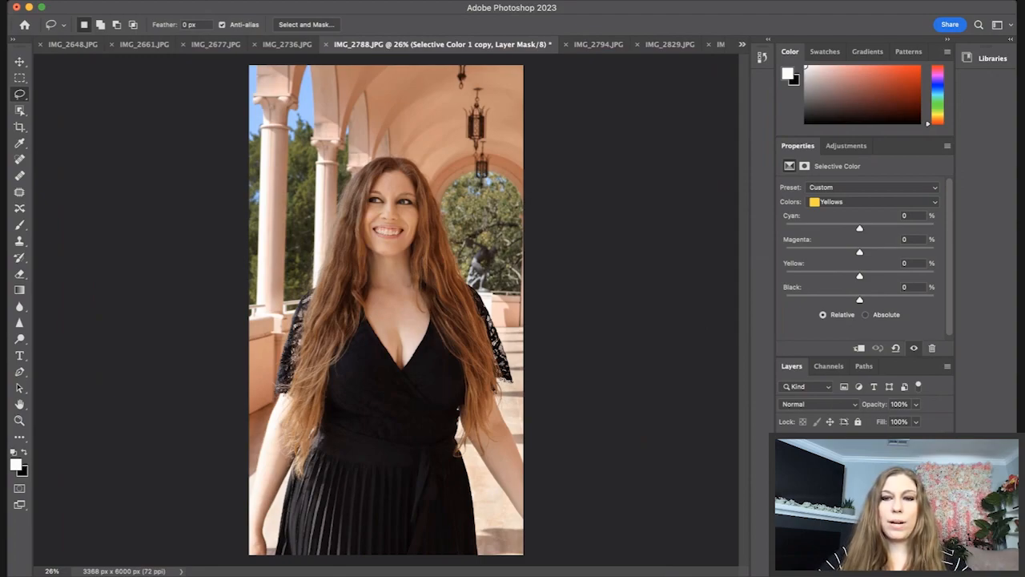
pyautogui.click(869, 477)
pyautogui.moveTo(918, 405); pyautogui.dragTo(894, 422)
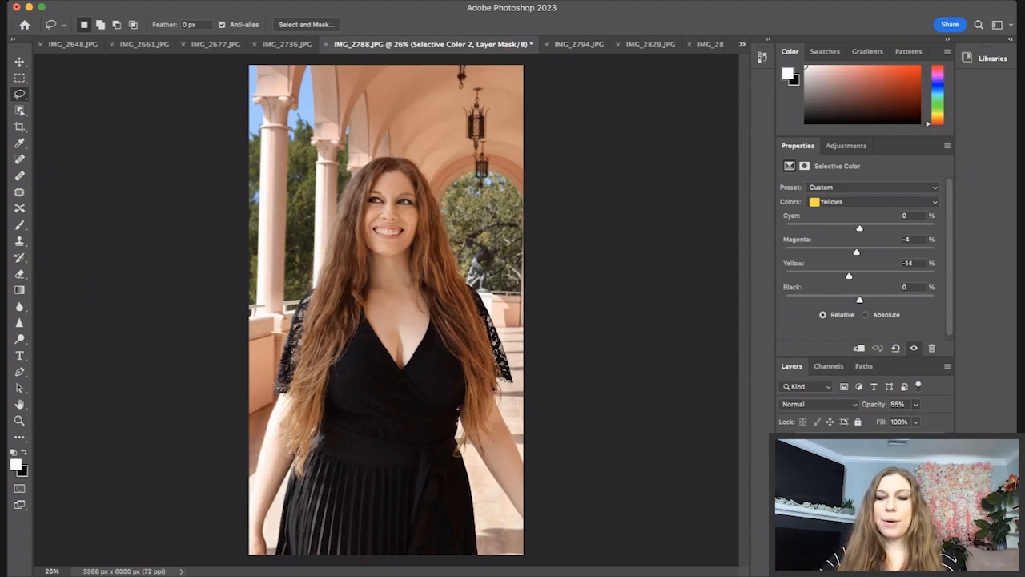
# - Add a Soft Light layer and lighten areas of the portrait with a 90 px Dodge tool set to Midtones at 50% exposure
pyautogui.click(947, 382)
pyautogui.moveTo(861, 248); pyautogui.dragTo(860, 223)
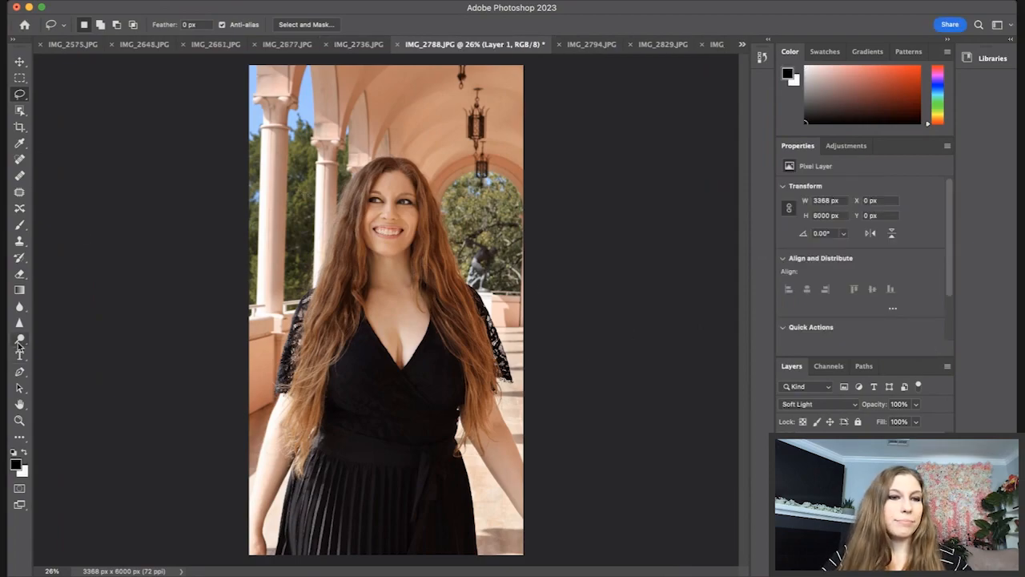
pyautogui.click(20, 338)
pyautogui.press(']')
pyautogui.press(']')
pyautogui.press(']')
pyautogui.press(']')
pyautogui.press(']')
pyautogui.press(']')
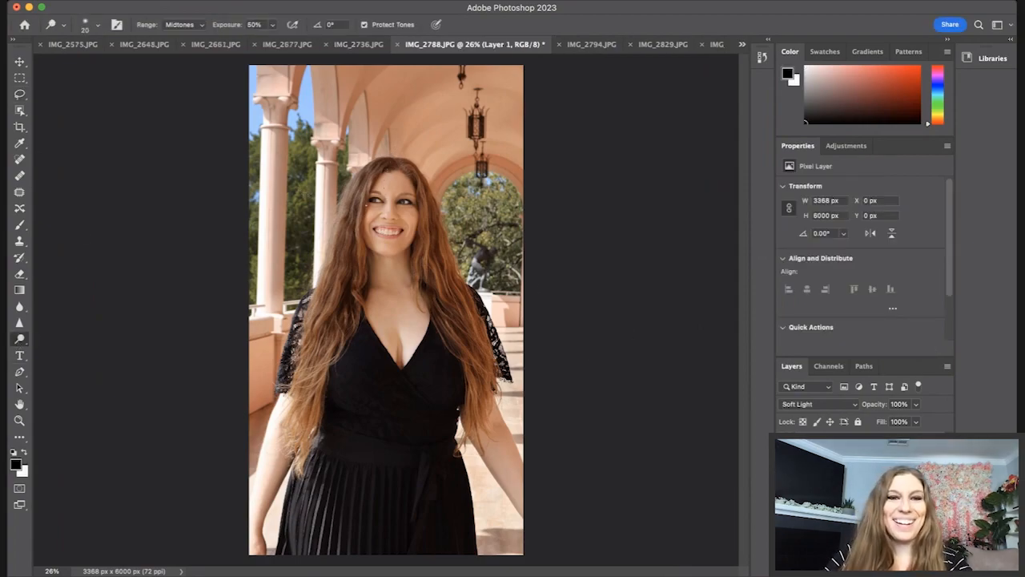
pyautogui.press(']')
pyautogui.press(']')
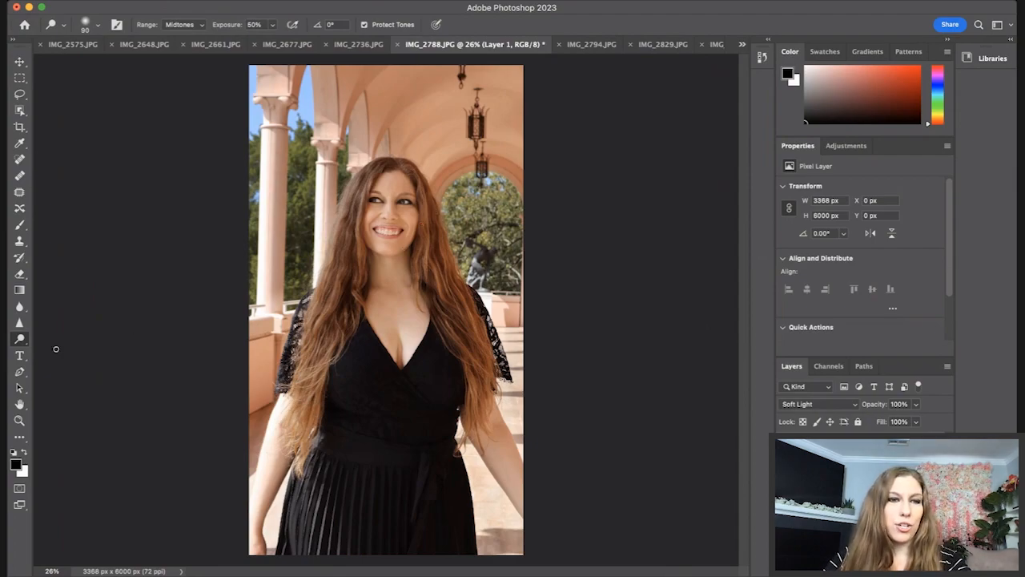
# - Darken areas of the portrait on the Soft Light layer with a 200 px Burn tool set to Midtones at 50% exposure
pyautogui.hotkey('shift', 'o')
pyautogui.press(']')
pyautogui.press(']')
pyautogui.press(']')
pyautogui.press(']')
pyautogui.press(']')
pyautogui.press(']')
pyautogui.press(']')
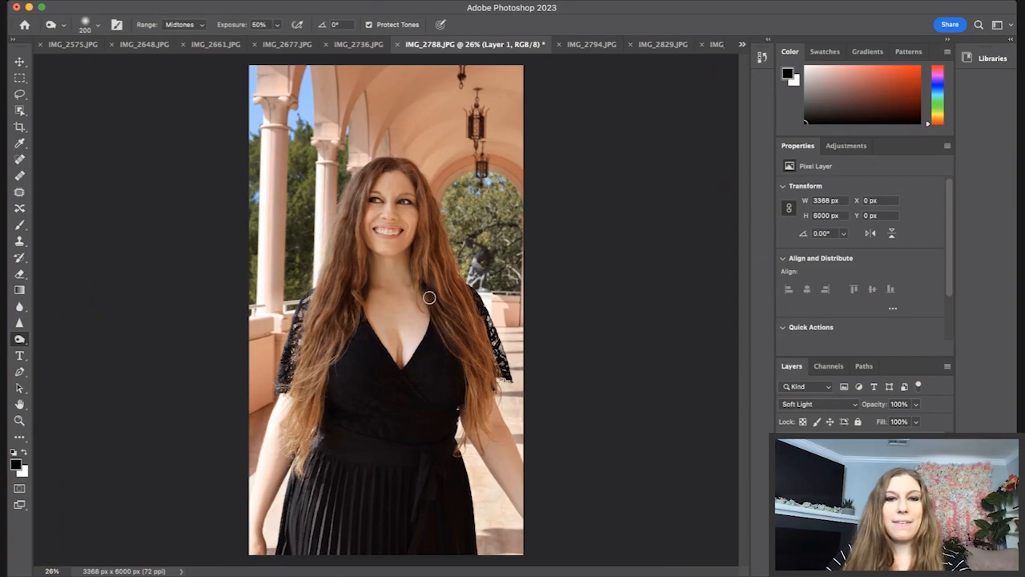
# - Refine the burning with an 80 px brush and compare the photo with and without the Soft Light layer
pyautogui.press('[')
pyautogui.press('[')
pyautogui.press('[')
pyautogui.press('[')
pyautogui.press('[')
pyautogui.press('[')
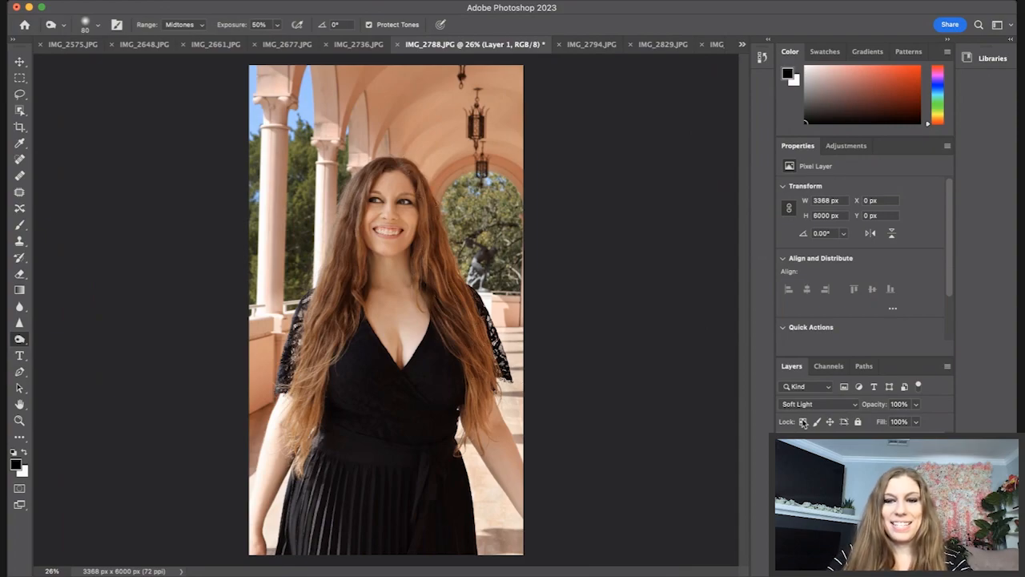
pyautogui.click(787, 443)
pyautogui.click(787, 443)
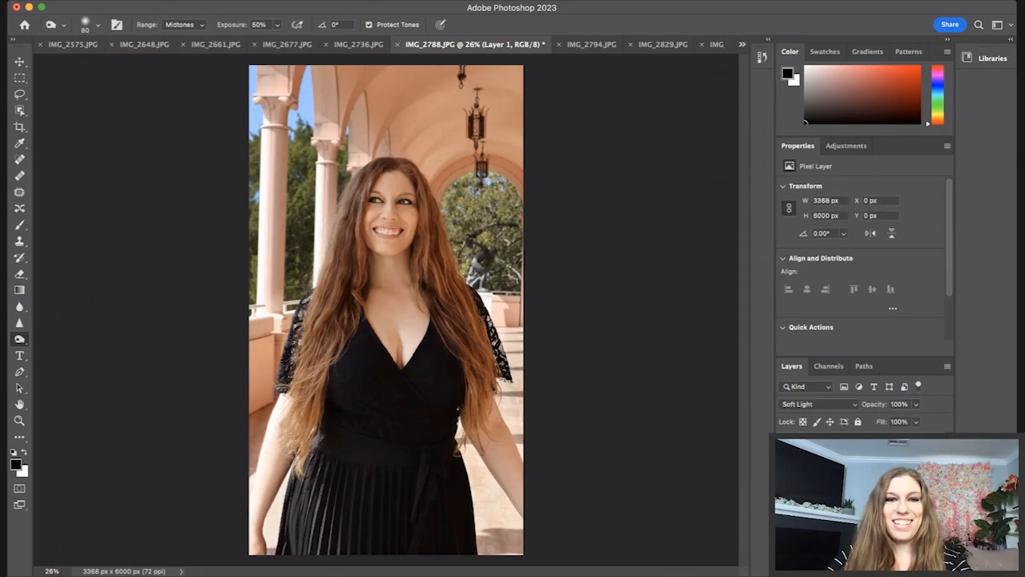
pyautogui.click(787, 443)
pyautogui.click(786, 443)
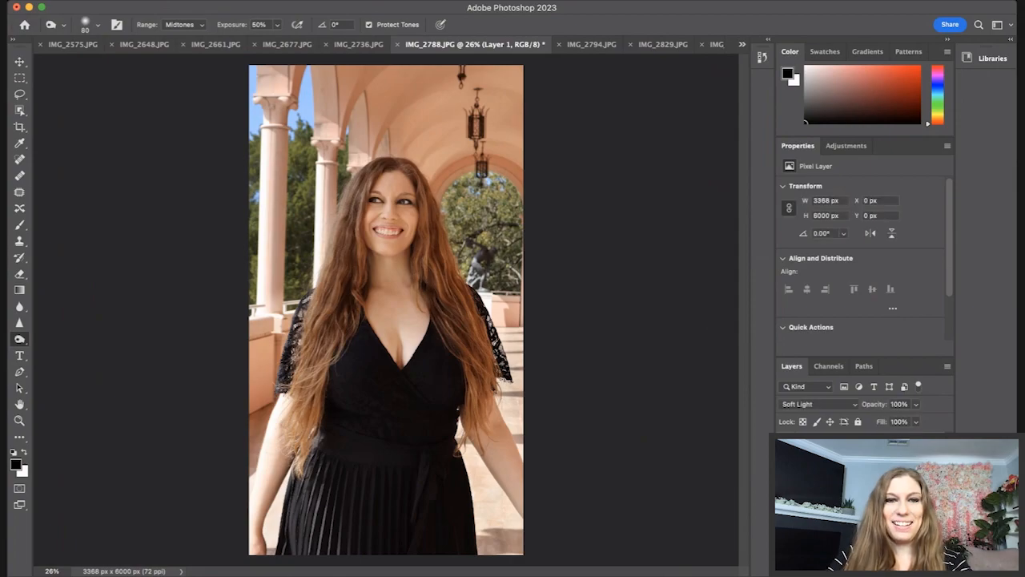